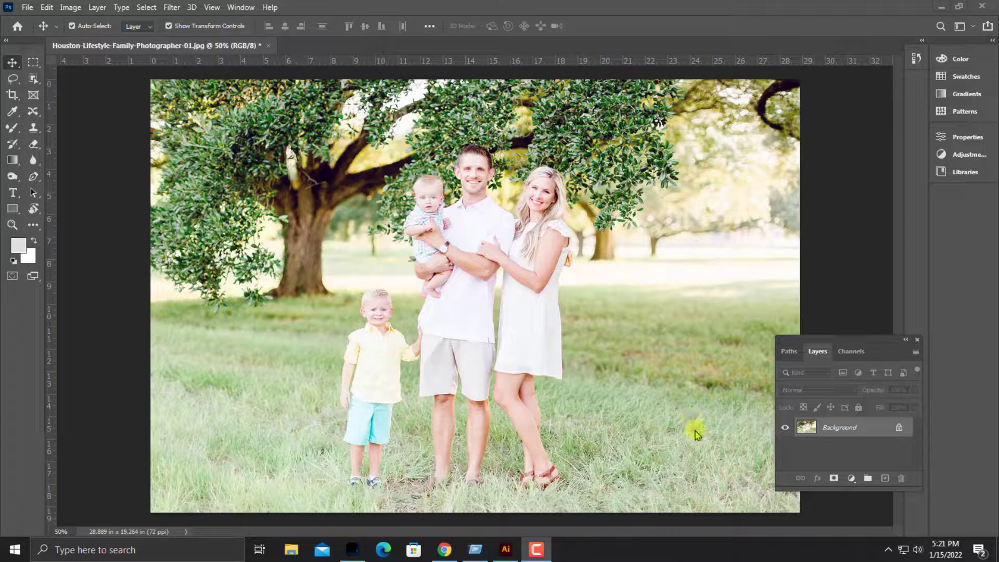
- Unlock the family photo's Background layer, converting it into Layer 0
left_click(839, 428)
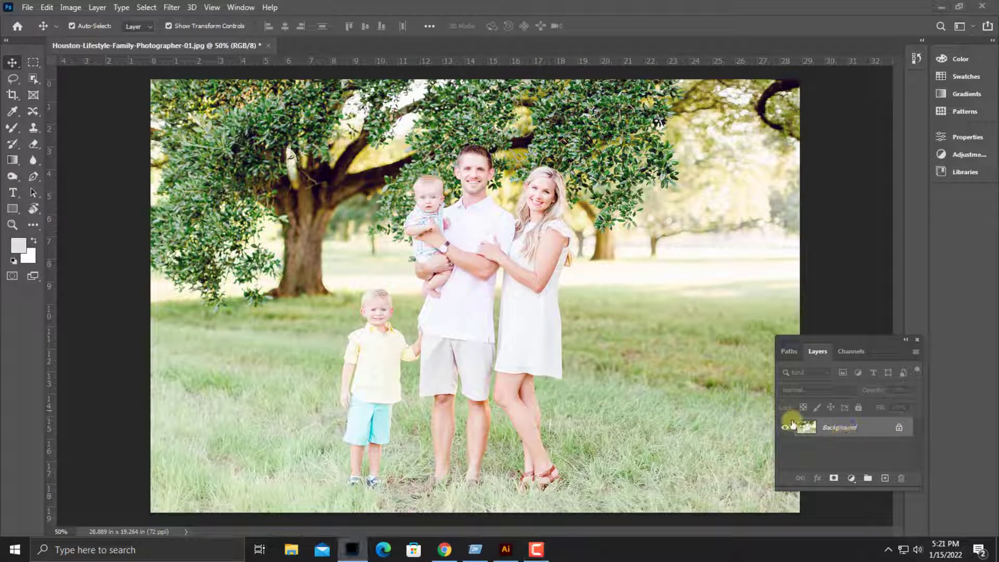
double_click(802, 425)
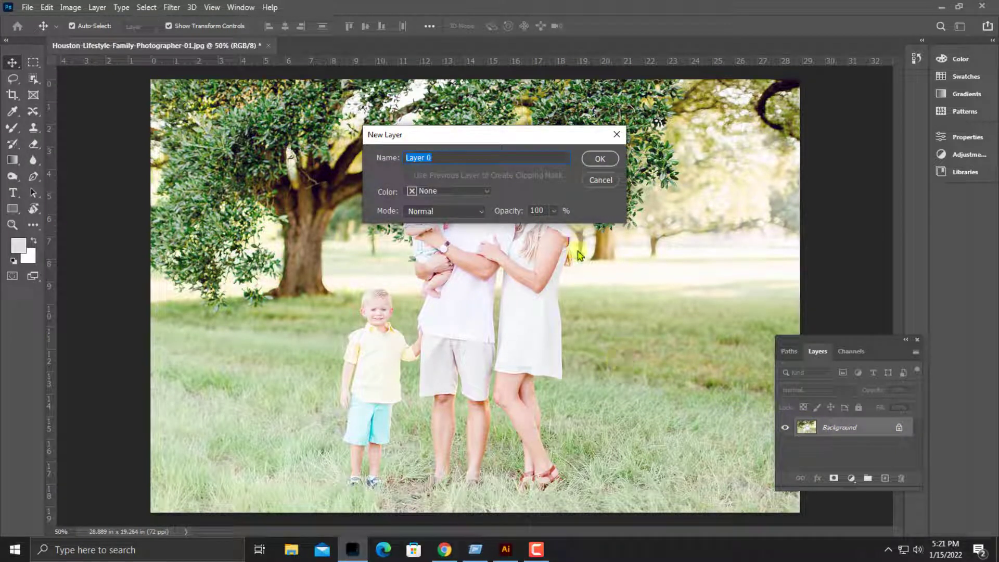
left_click(601, 180)
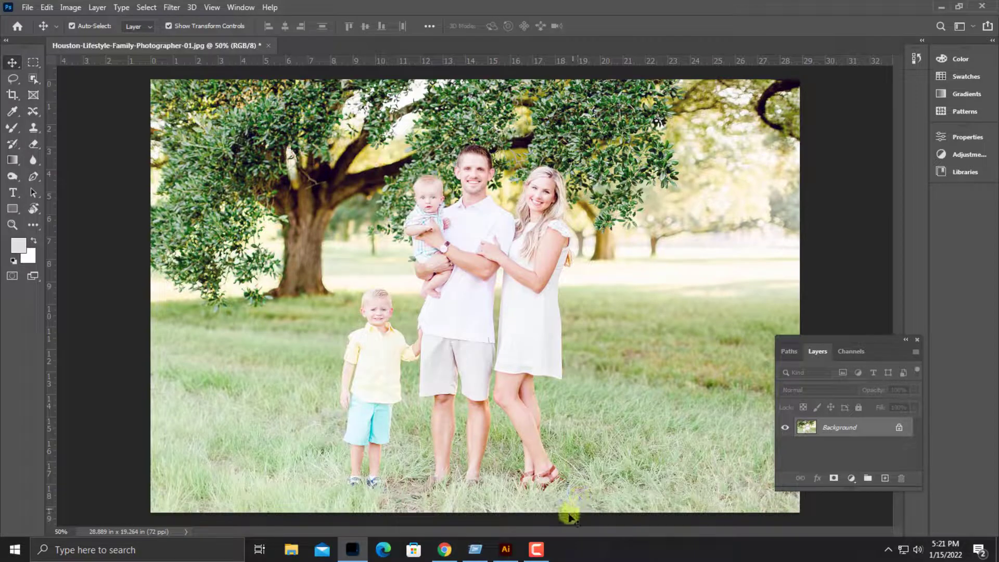
left_click(535, 548)
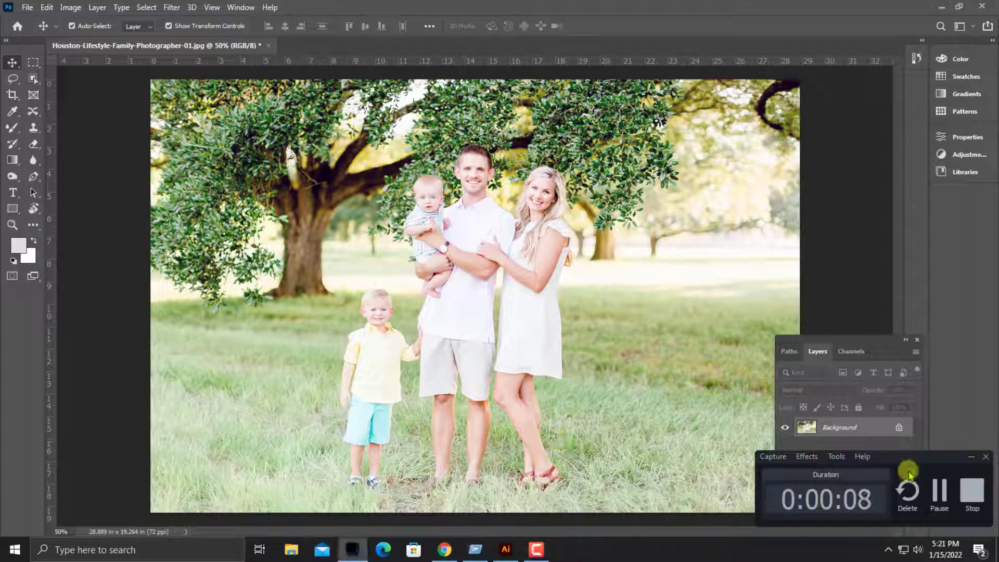
left_click(971, 456)
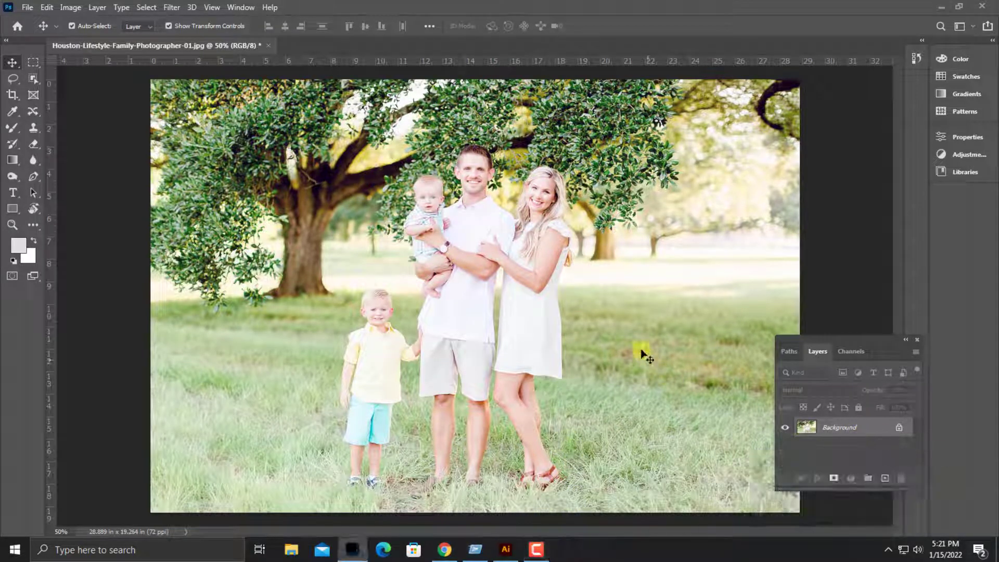
double_click(832, 428)
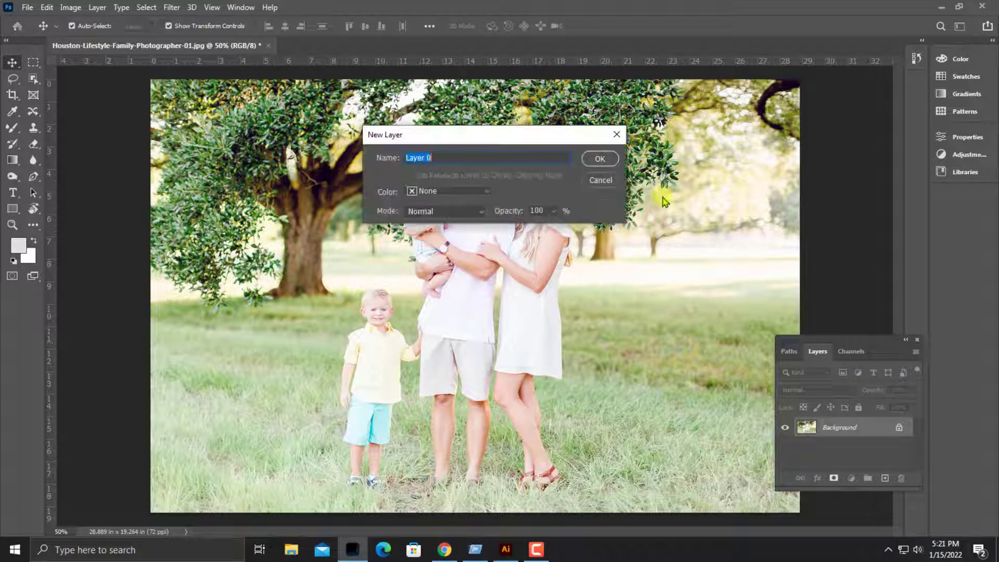
left_click(598, 159)
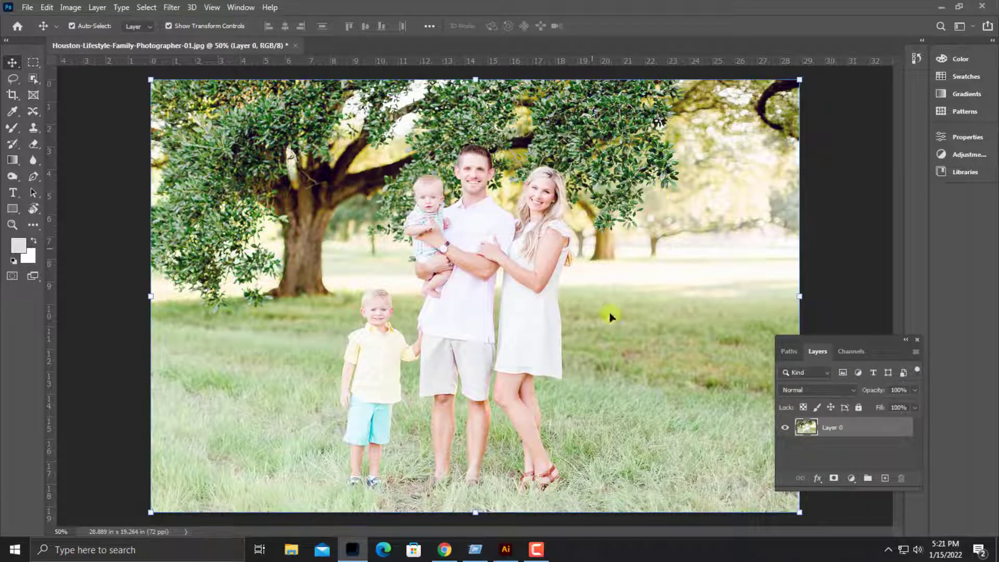
- Duplicate Layer 0 to create Layer 0 copy above it
right_click(833, 428)
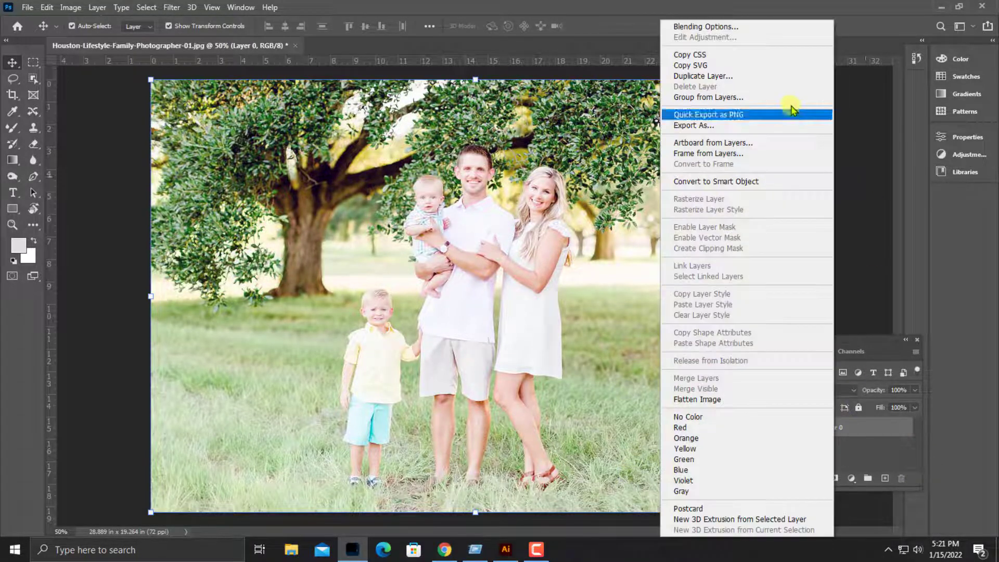
left_click(704, 76)
left_click(601, 164)
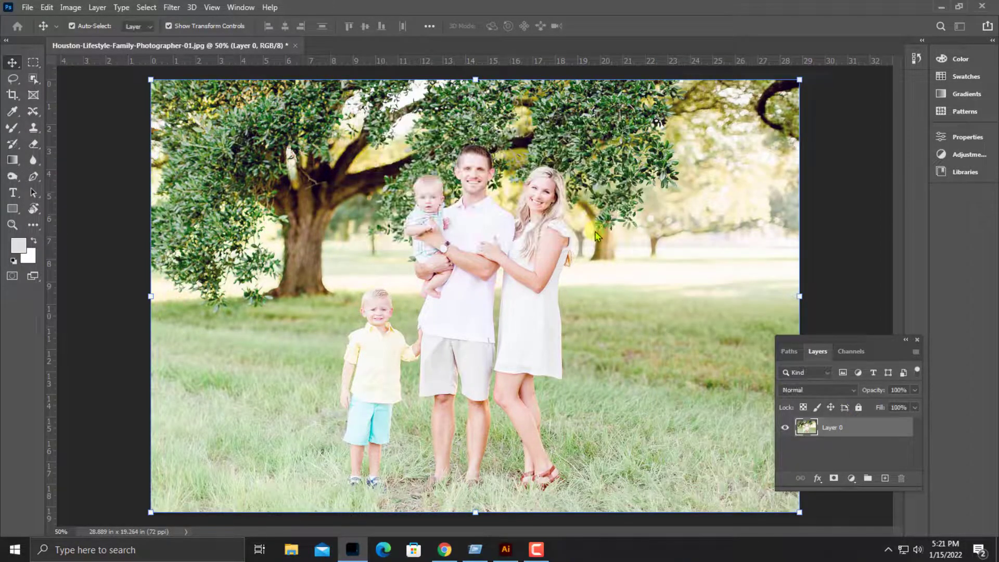
- Pull Layer 0 copy's RGB curve down to a midtone point at input 139, output 118
left_click(80, 10)
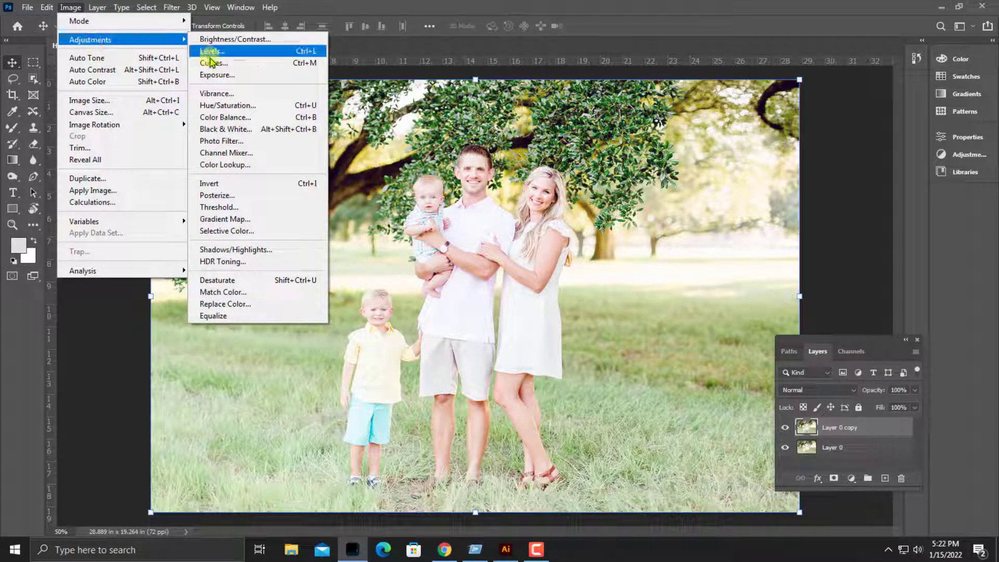
left_click(208, 62)
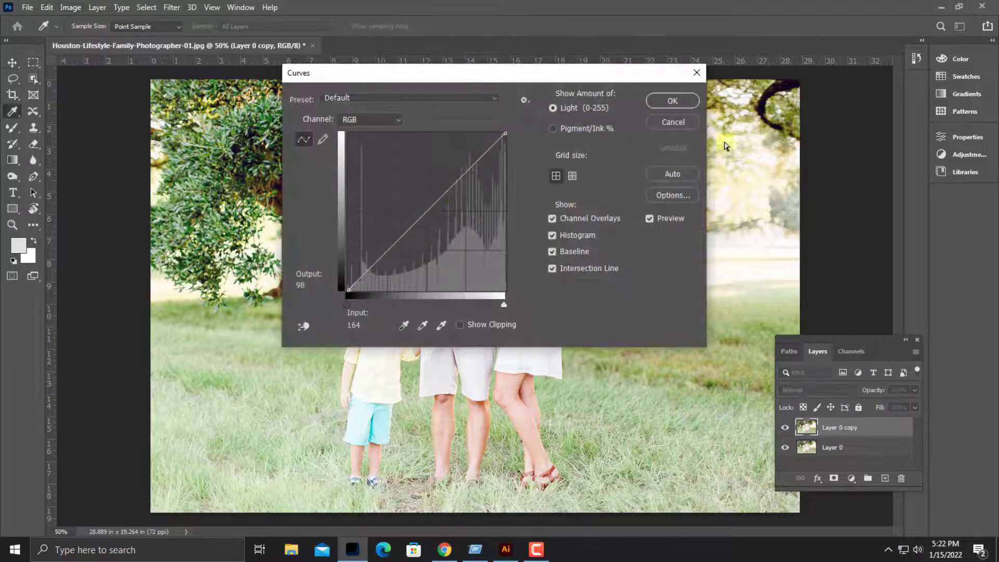
left_click_drag(573, 73, 800, 137)
left_click(572, 104)
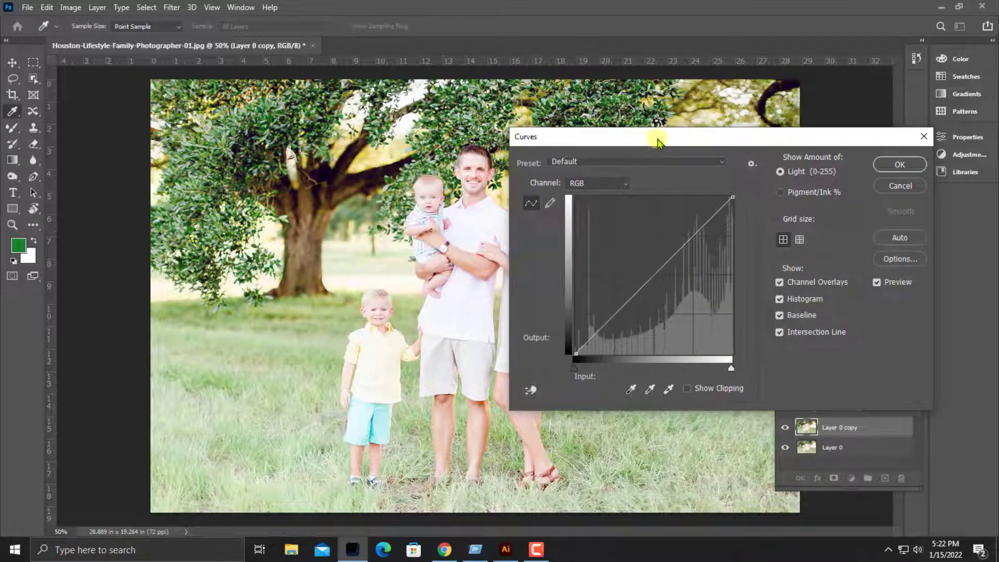
left_click_drag(658, 142, 781, 145)
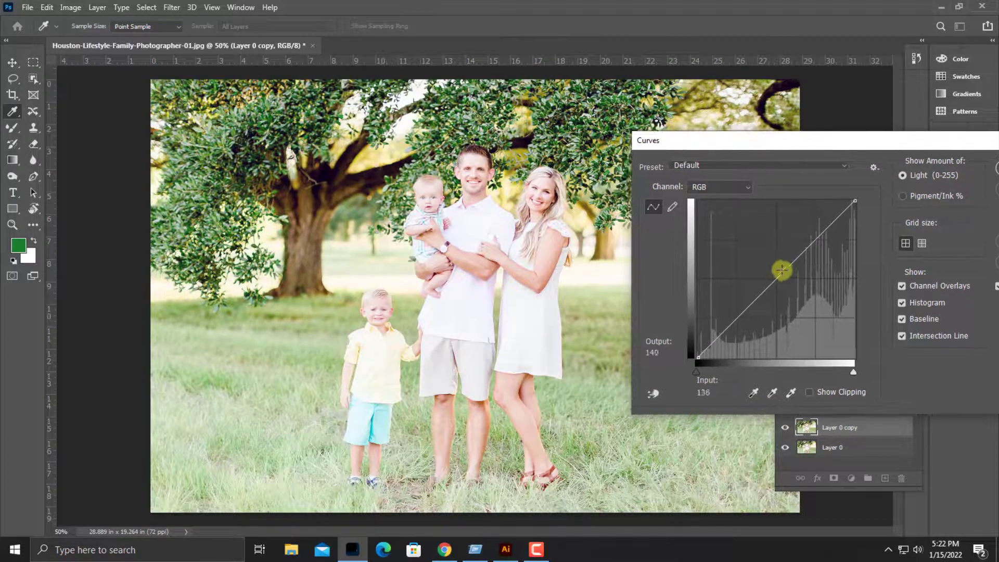
left_click_drag(774, 274, 784, 285)
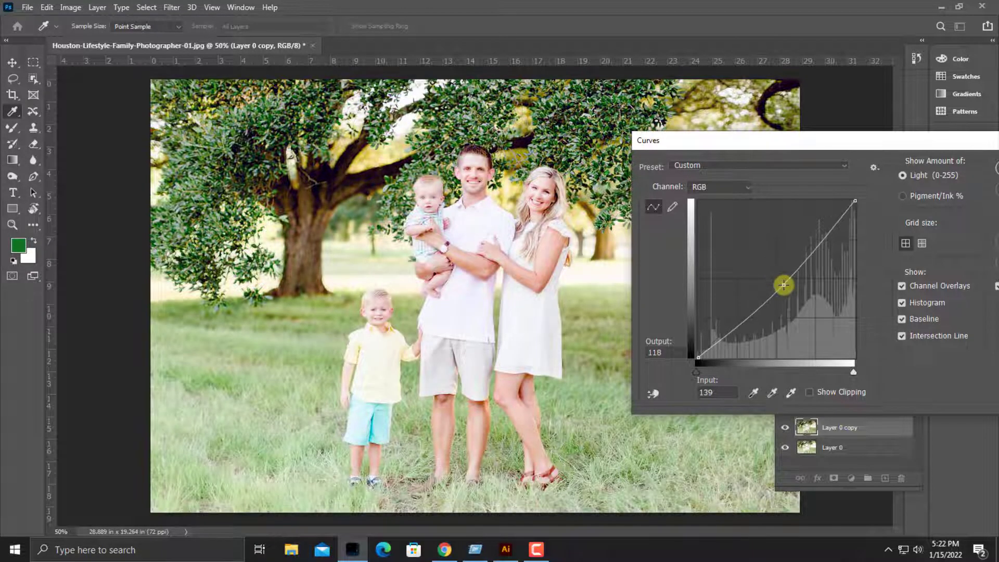
key("Return")
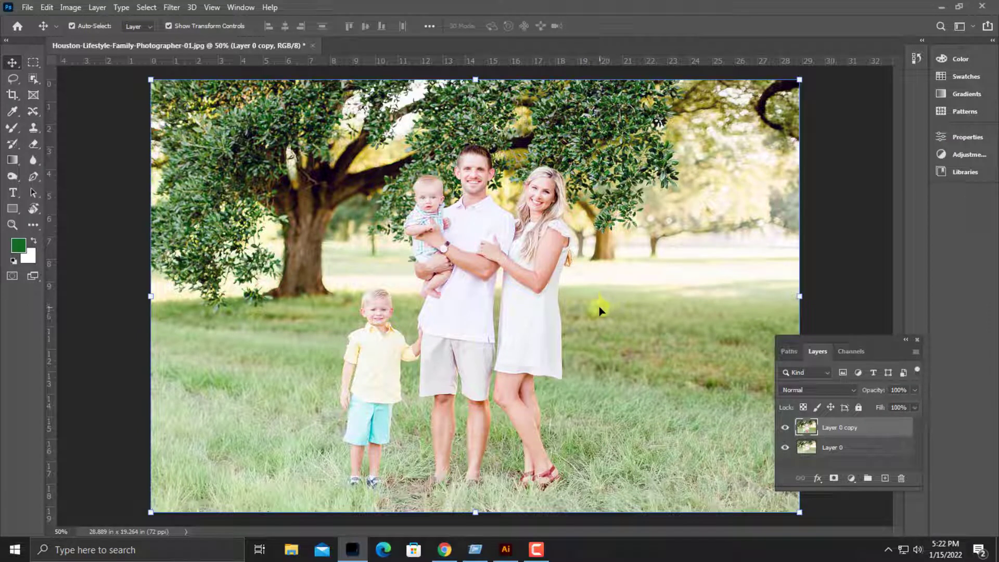
- Apply Auto Color and Auto Tone to Layer 0 copy and compare against the original
left_click(68, 9)
left_click(90, 83)
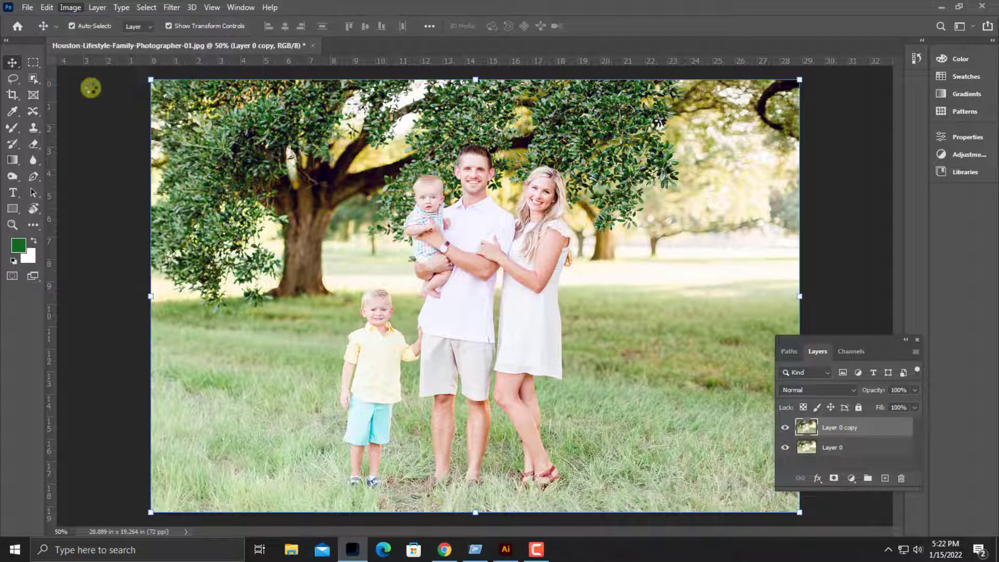
left_click(70, 8)
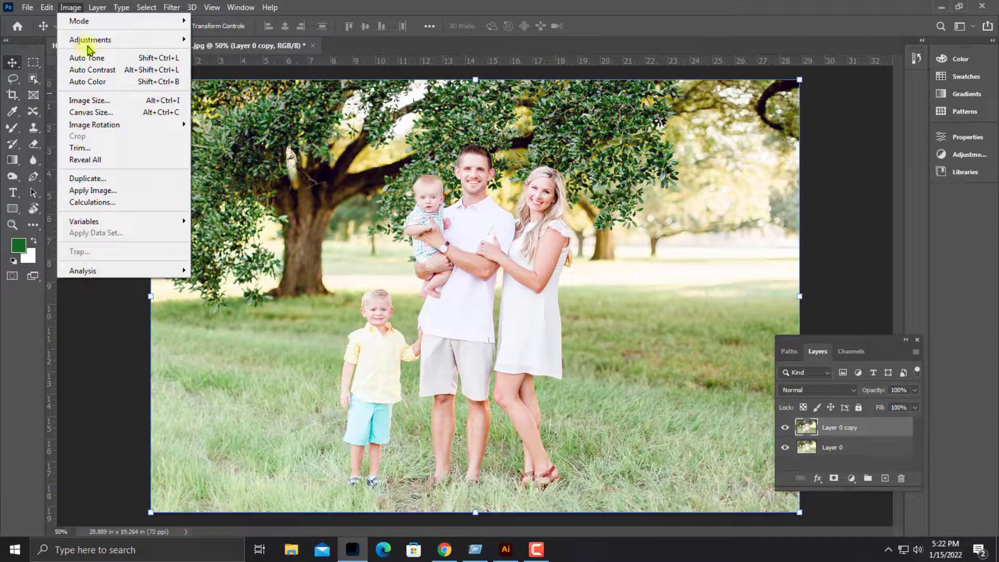
left_click(96, 60)
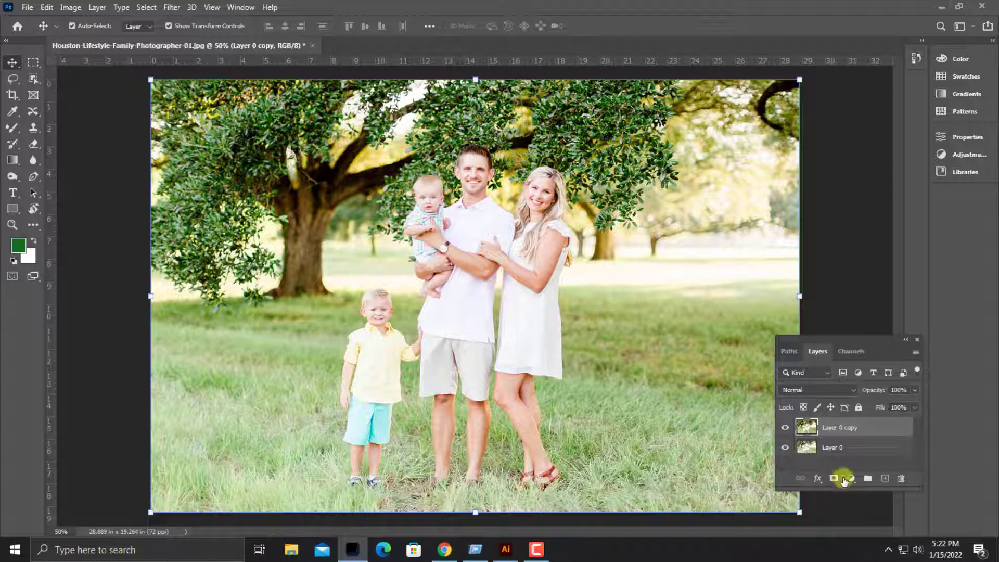
left_click(786, 427)
left_click(785, 428)
- Convert Layer 0 copy into a smart object for Smart Filters
left_click(171, 8)
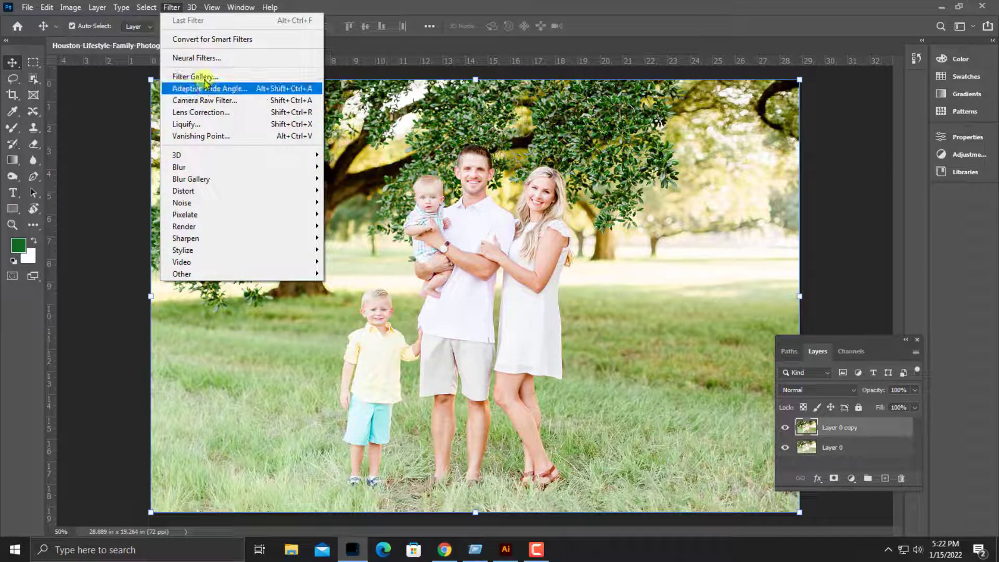
left_click(219, 41)
left_click(487, 212)
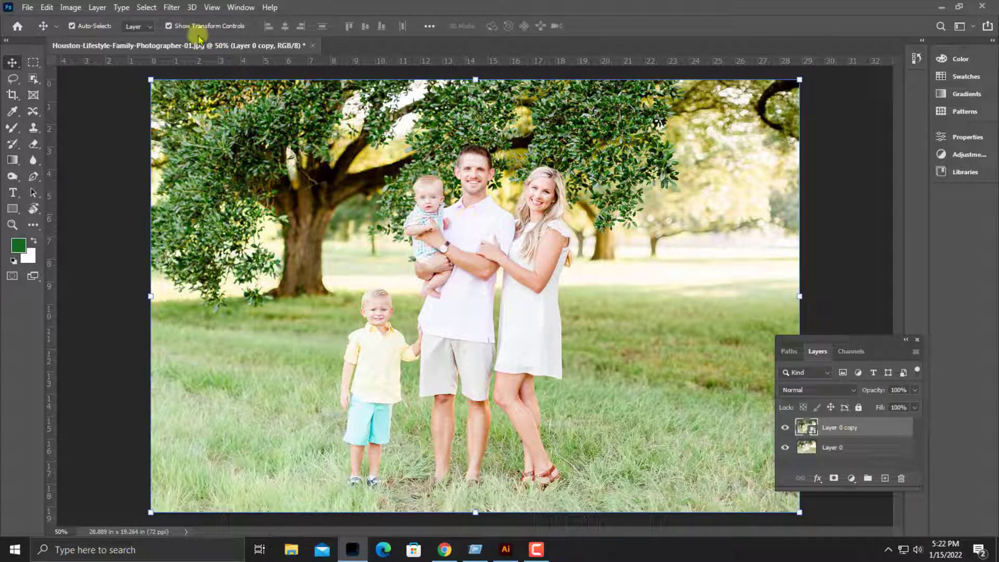
left_click(172, 8)
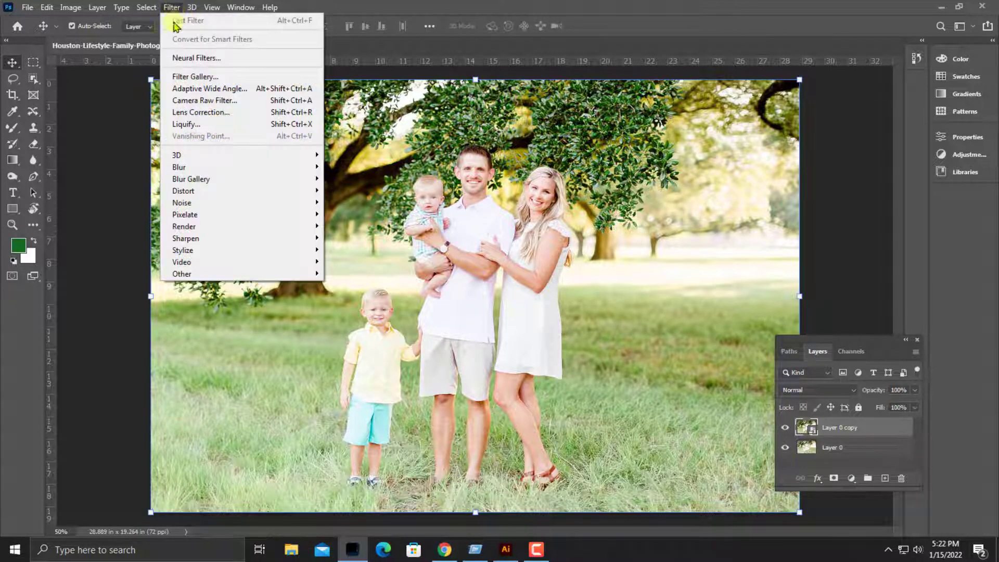
- In the Camera Raw Basic panel, set Highlights -23, Shadows -2, Vibrance +23 and Saturation -2
left_click(203, 100)
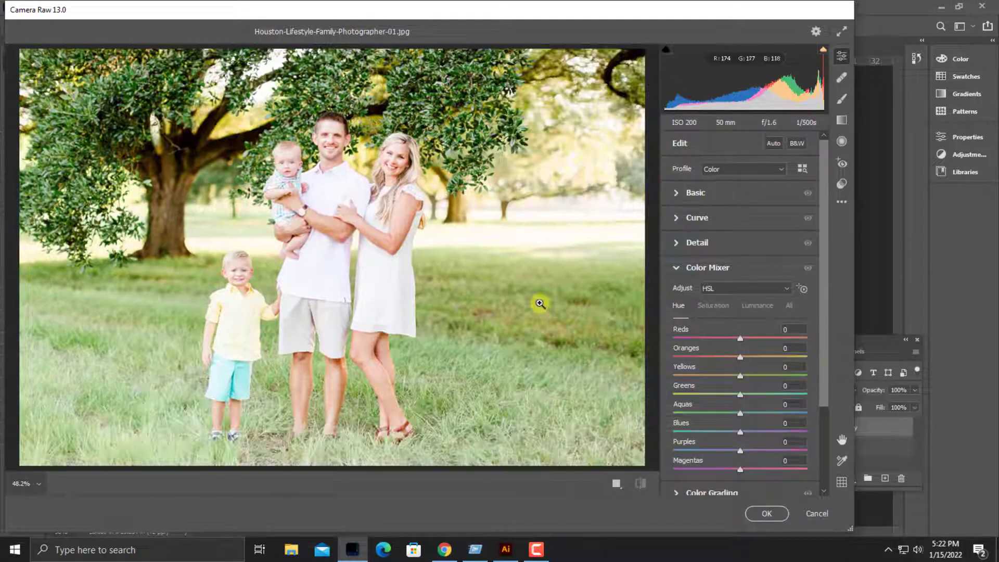
left_click(677, 193)
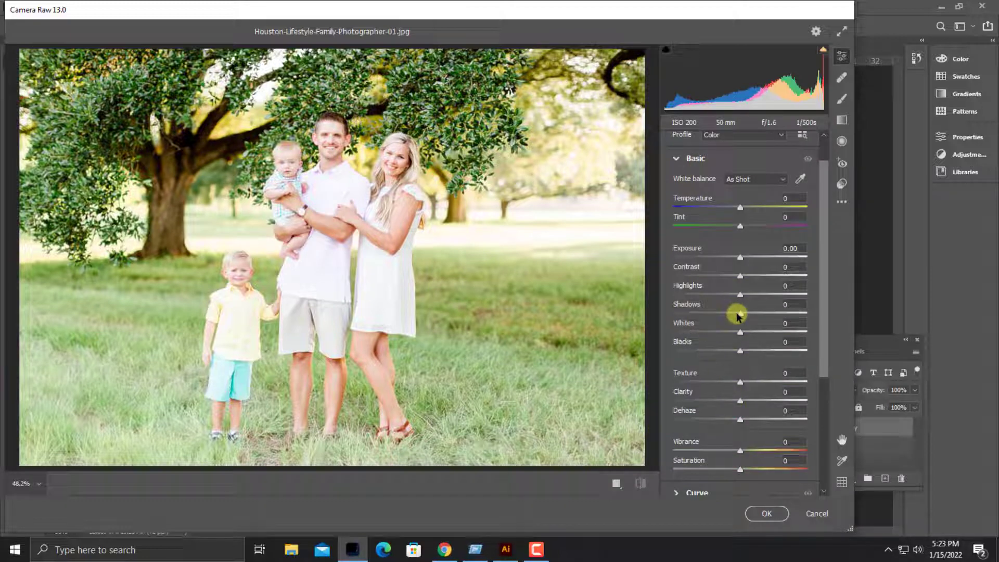
mouse_move(741, 314)
left_mouse_down()
mouse_move(761, 314)
mouse_move(739, 313)
left_mouse_up()
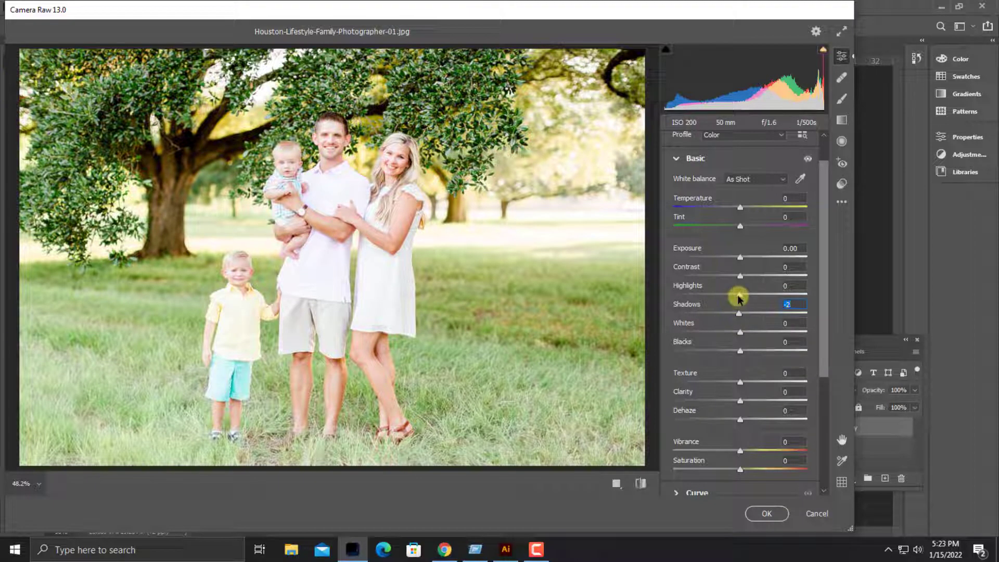
left_click_drag(739, 295, 724, 298)
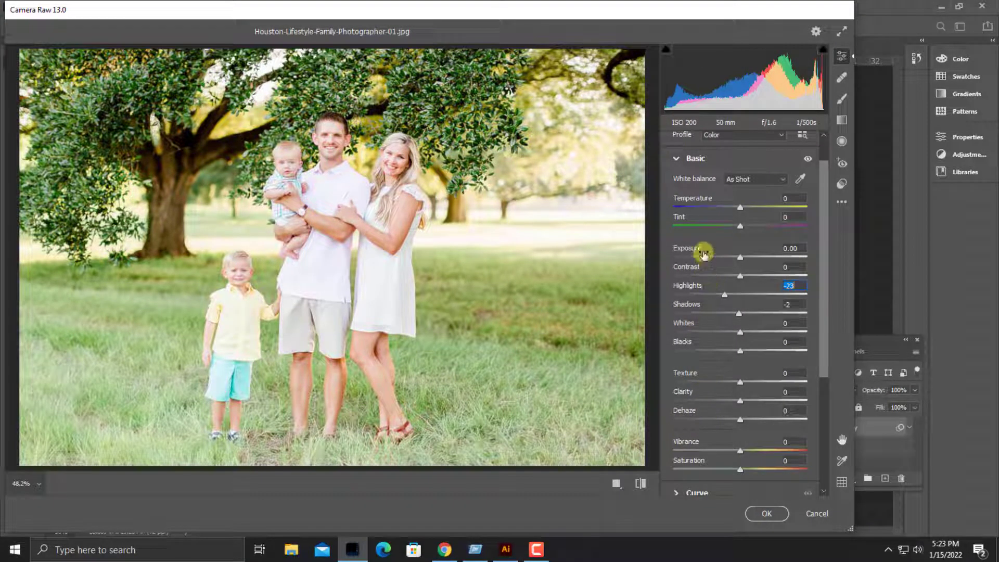
left_click_drag(745, 448, 753, 447)
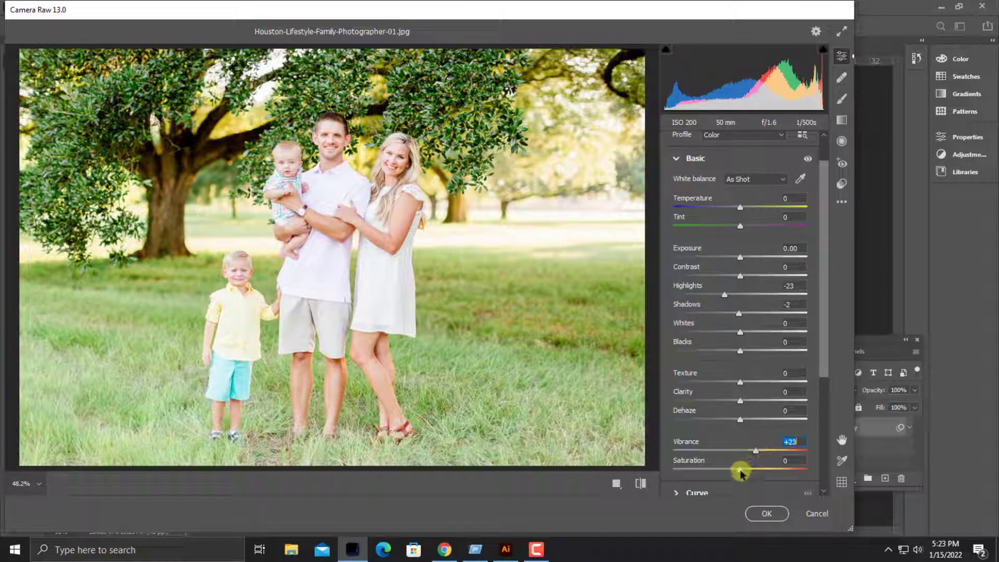
left_click_drag(741, 469, 739, 470)
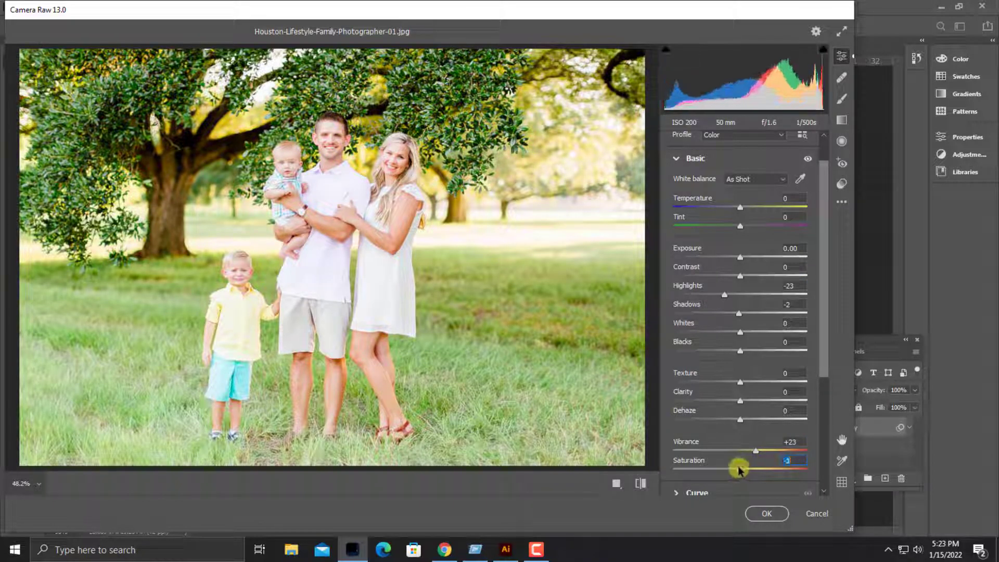
scroll(710, 401, "down", 5)
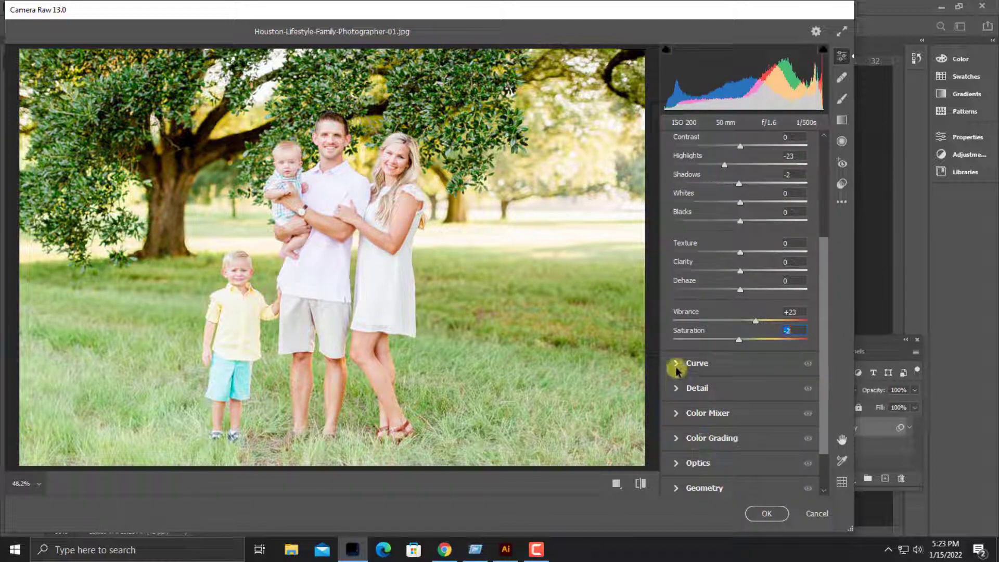
- Set the Color Mixer hue sliders to Greens +19, Aquas -27 and Yellows +17
left_click(676, 413)
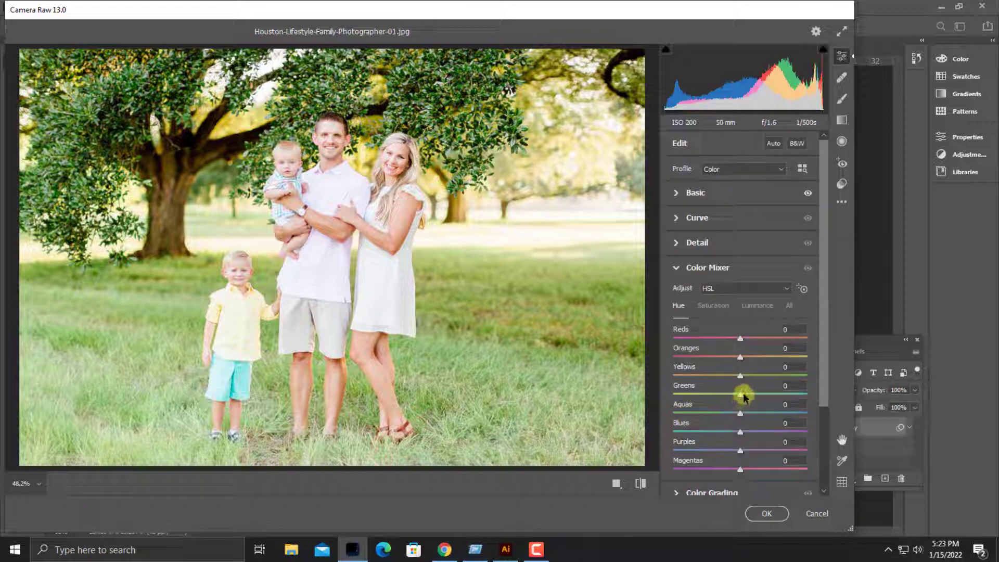
left_click_drag(743, 397, 755, 398)
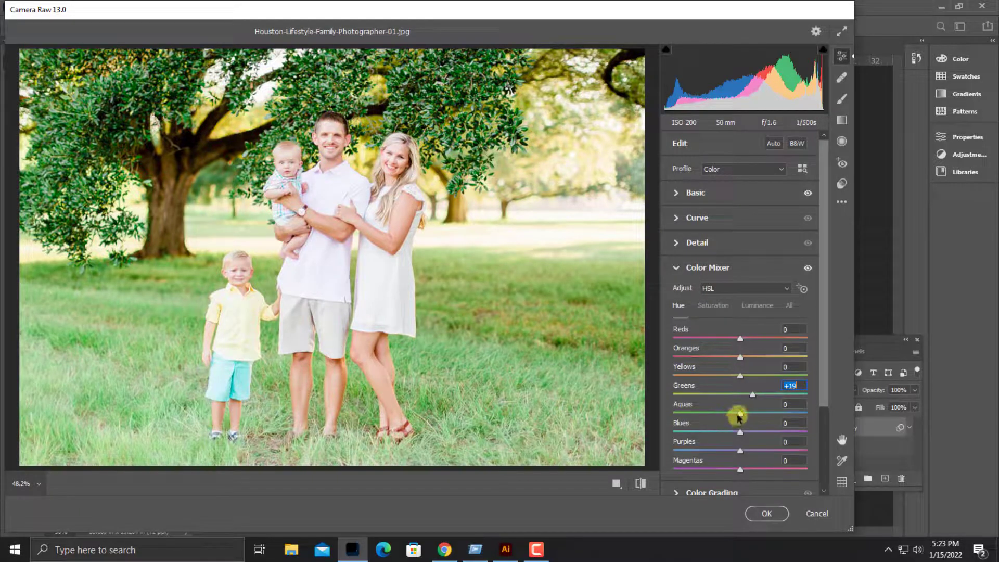
left_click_drag(739, 412, 723, 415)
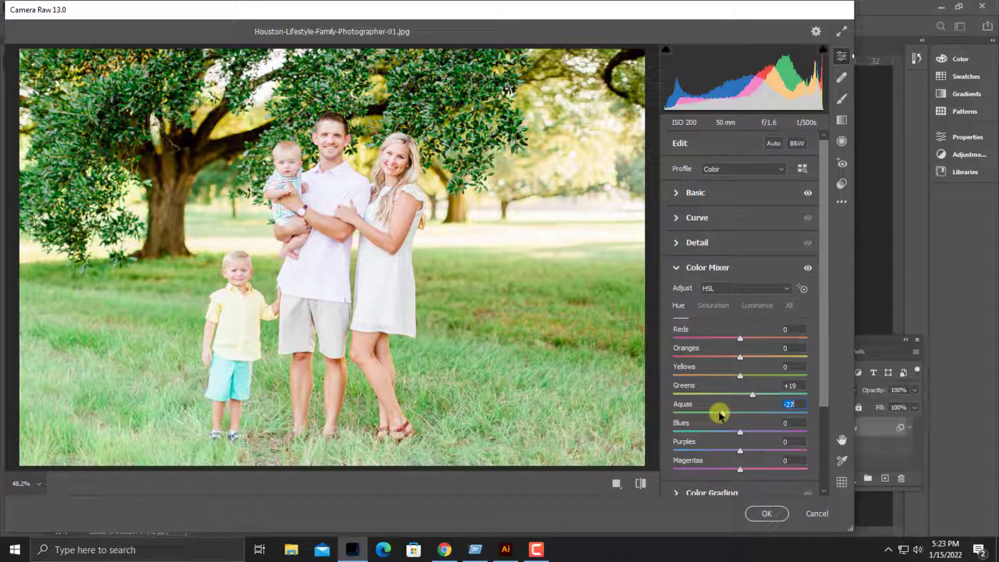
left_click_drag(740, 377, 742, 377)
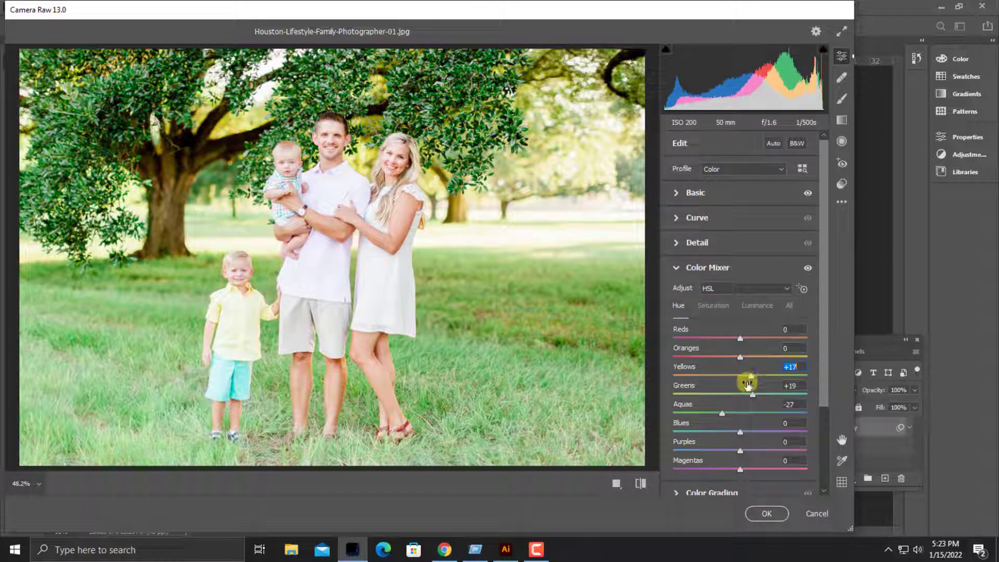
scroll(692, 410, "down", 3)
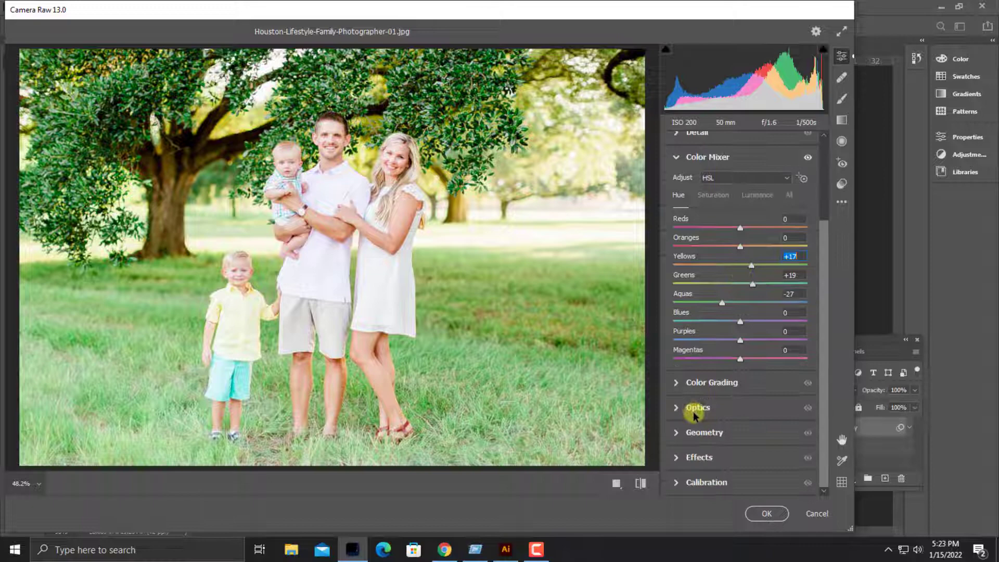
- Add a -45 vignette in Camera Raw Effects and apply the filter to Layer 0 copy
left_click(676, 458)
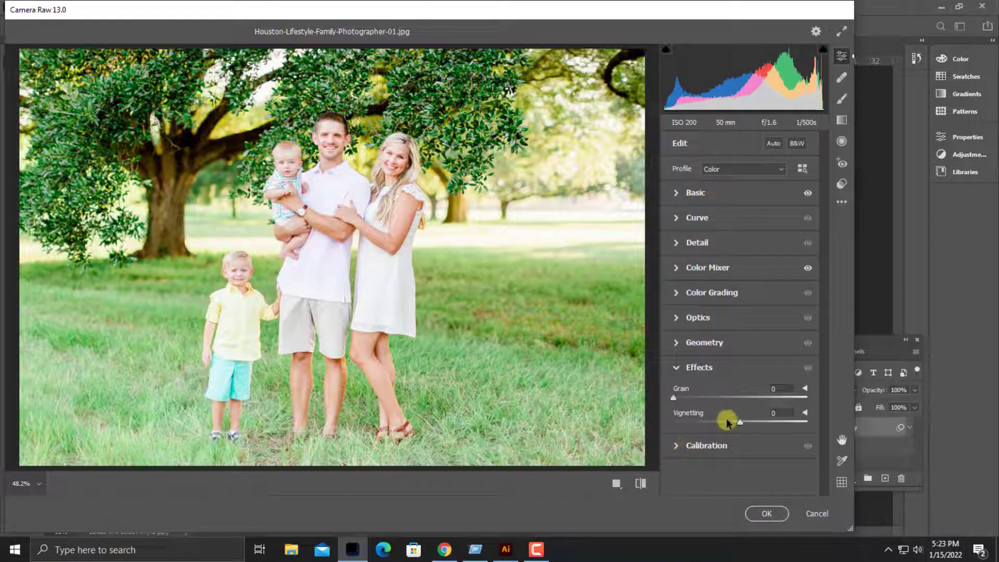
left_click_drag(739, 420, 718, 420)
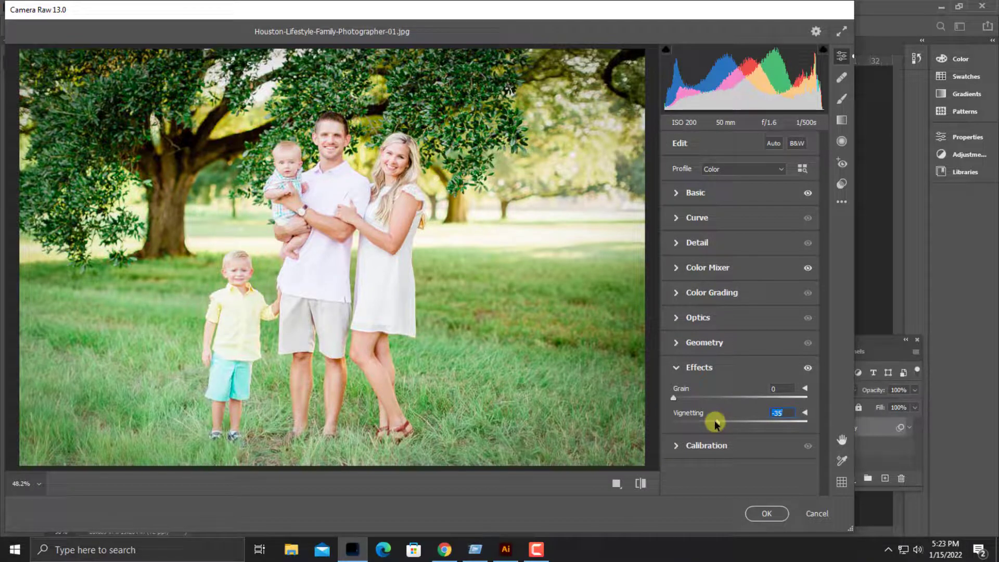
left_click_drag(715, 424, 710, 423)
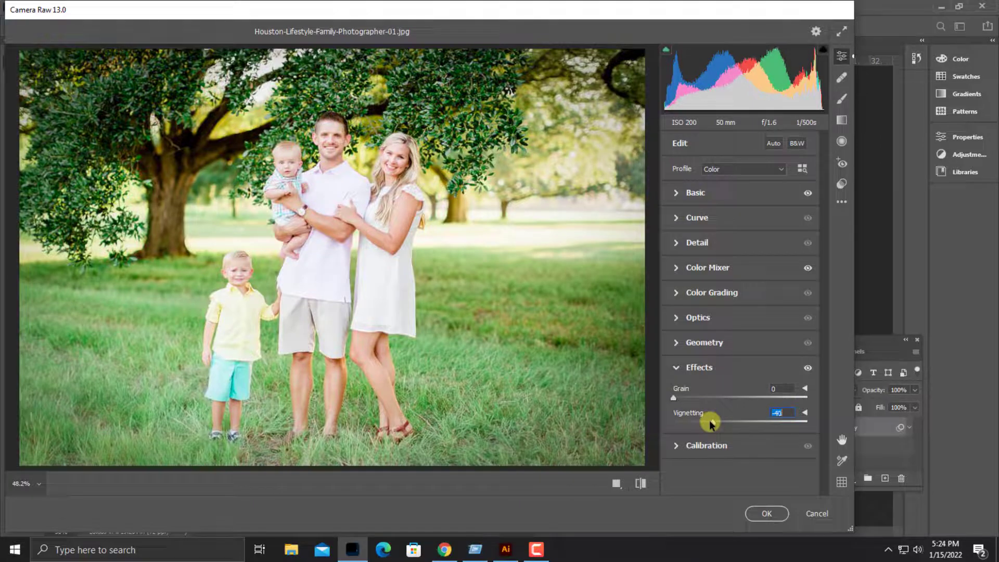
left_click(765, 514)
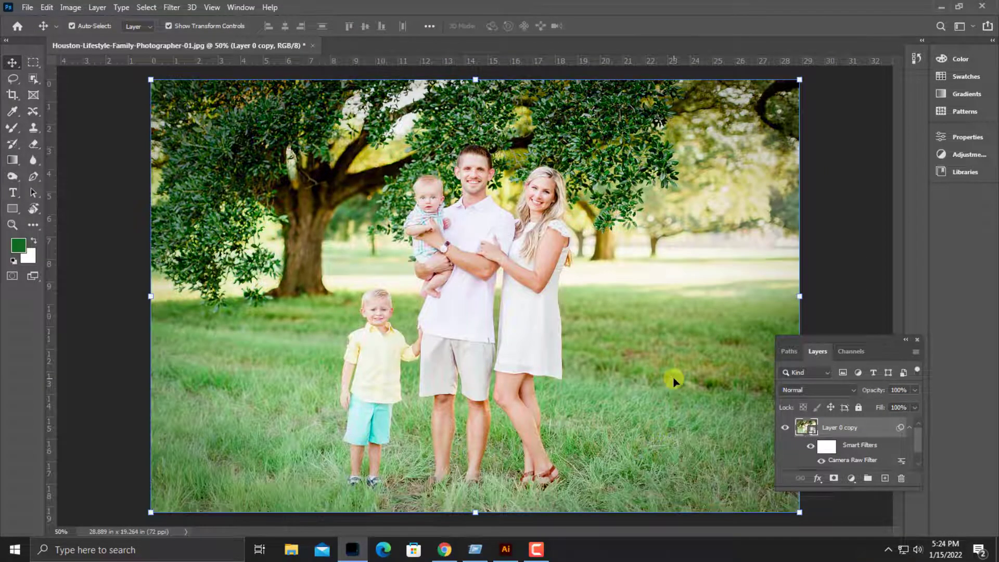
- Compare the graded layer with the original, then start a Tilt-Shift blur previewing at 15 px
left_click(787, 428)
left_click(785, 428)
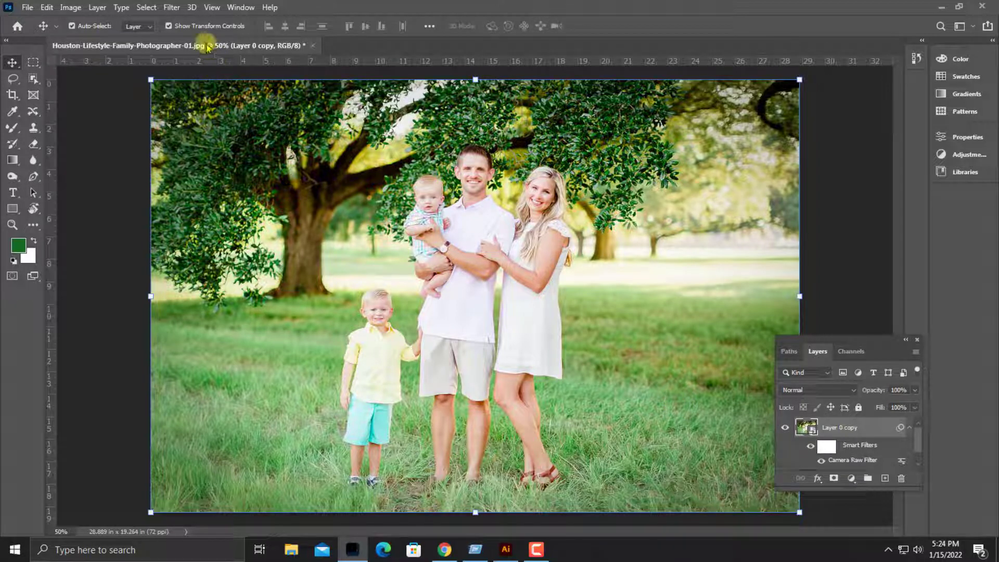
left_click(172, 8)
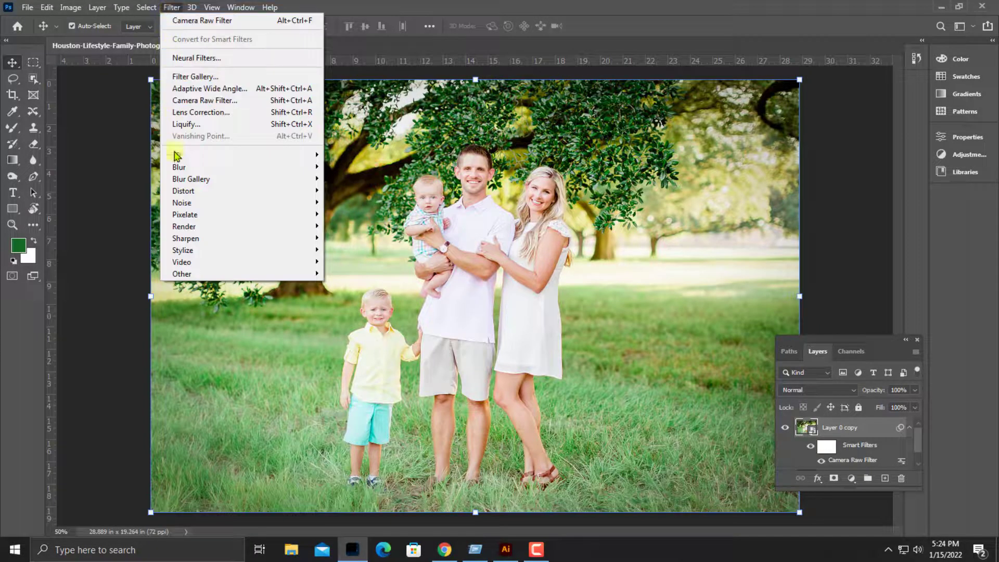
mouse_move(191, 179)
left_click(341, 187)
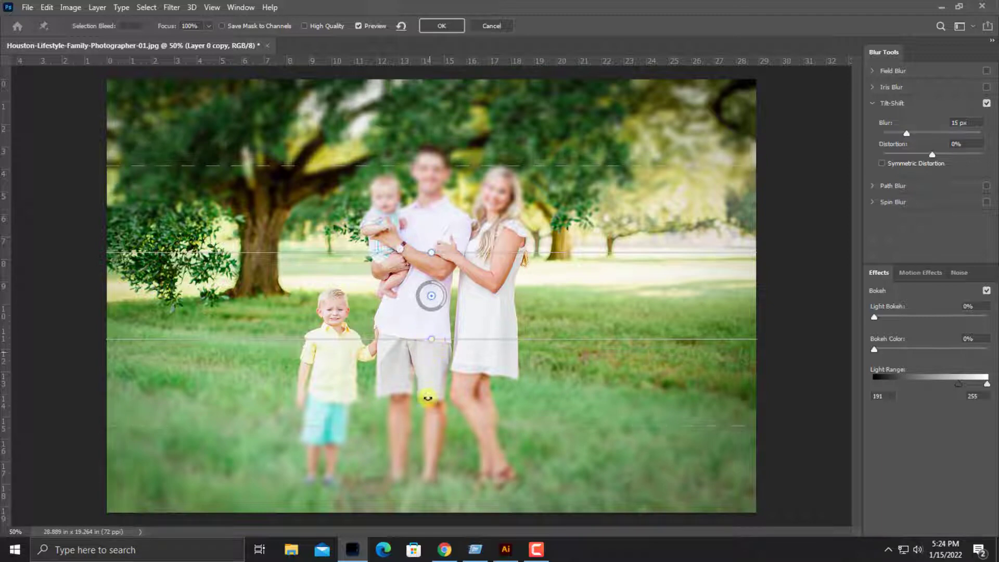
- Tilt and move the Tilt-Shift focus band over the family and lower the blur to 7 px
left_click_drag(430, 346, 441, 297)
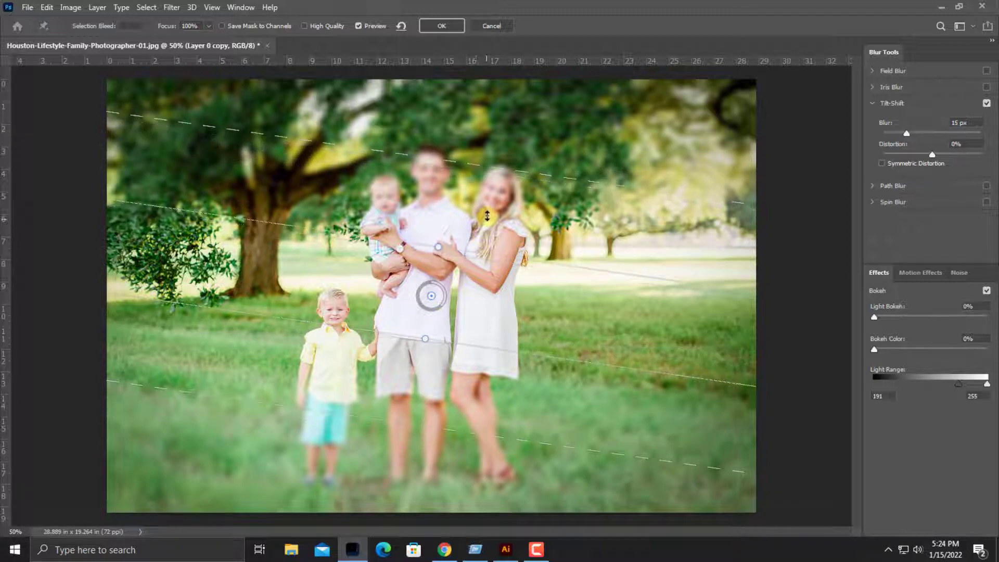
left_click_drag(477, 235, 493, 139)
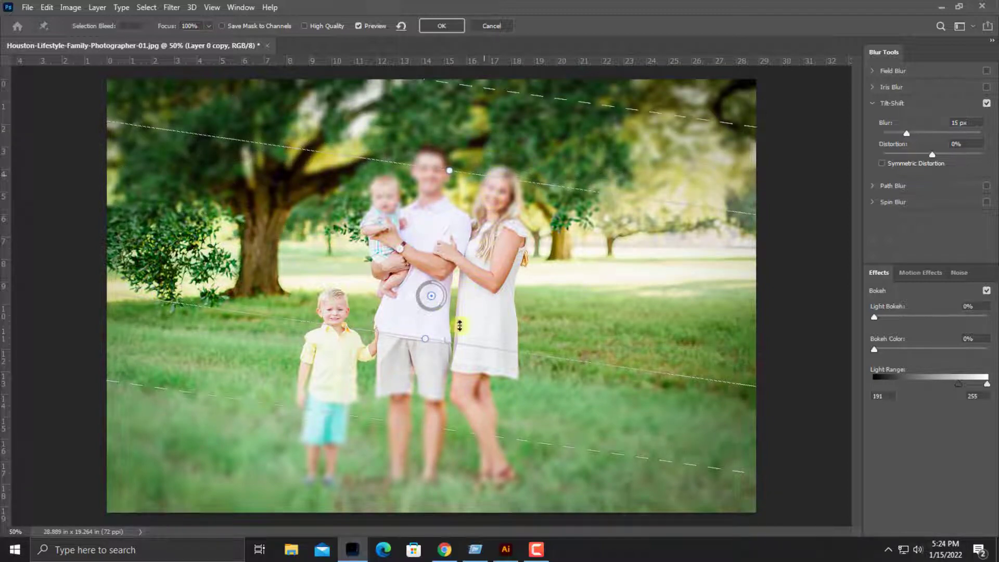
left_click_drag(459, 326, 444, 415)
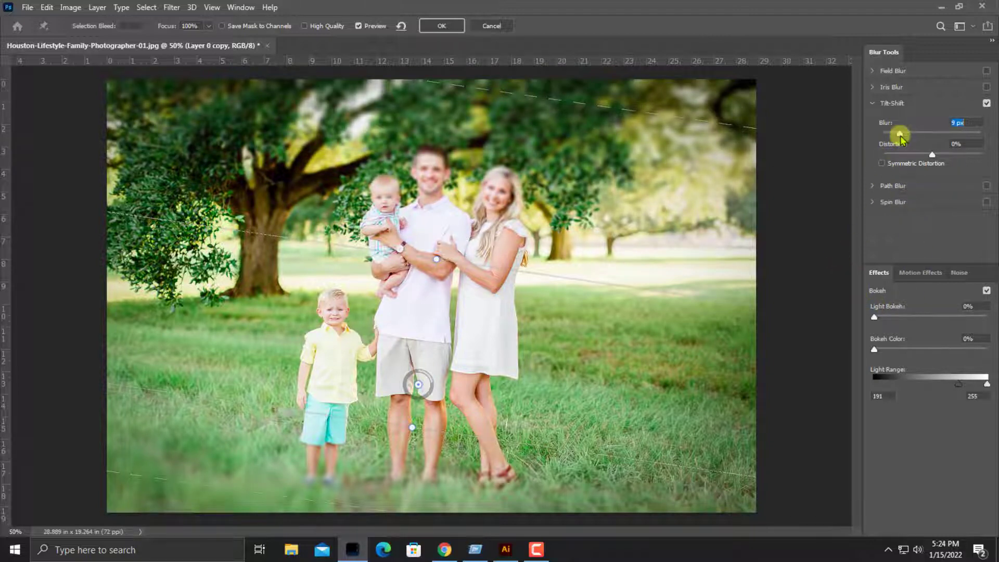
left_click_drag(901, 136, 897, 137)
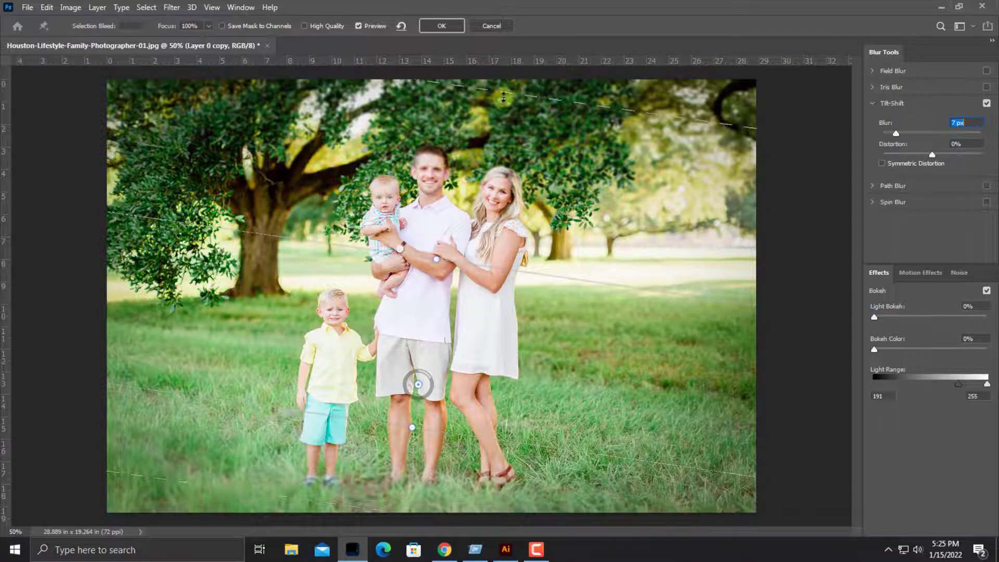
left_click_drag(507, 94, 517, 72)
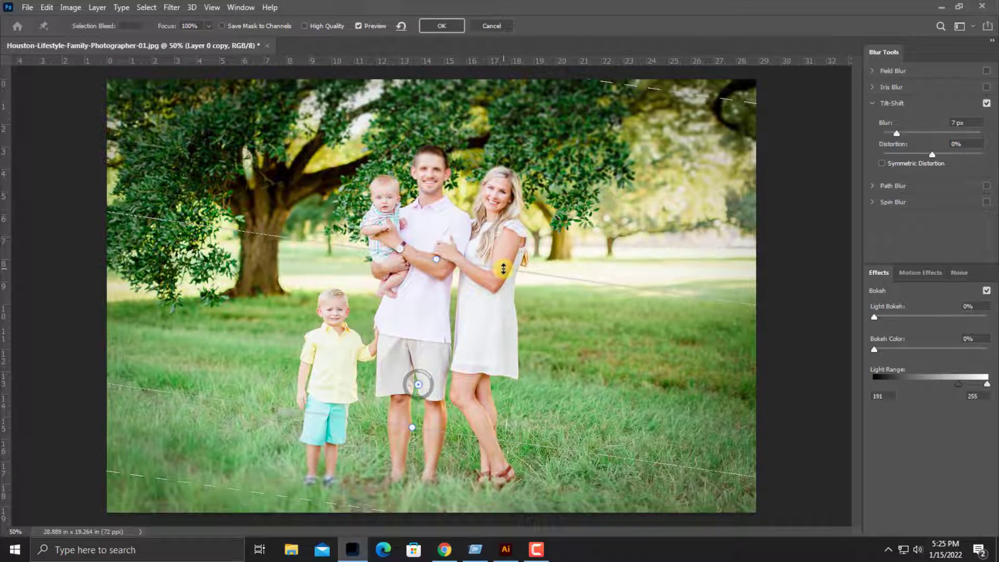
- Level the focus band at about -4.5° and raise its upper edge above the family's heads
key("ctrl+minus")
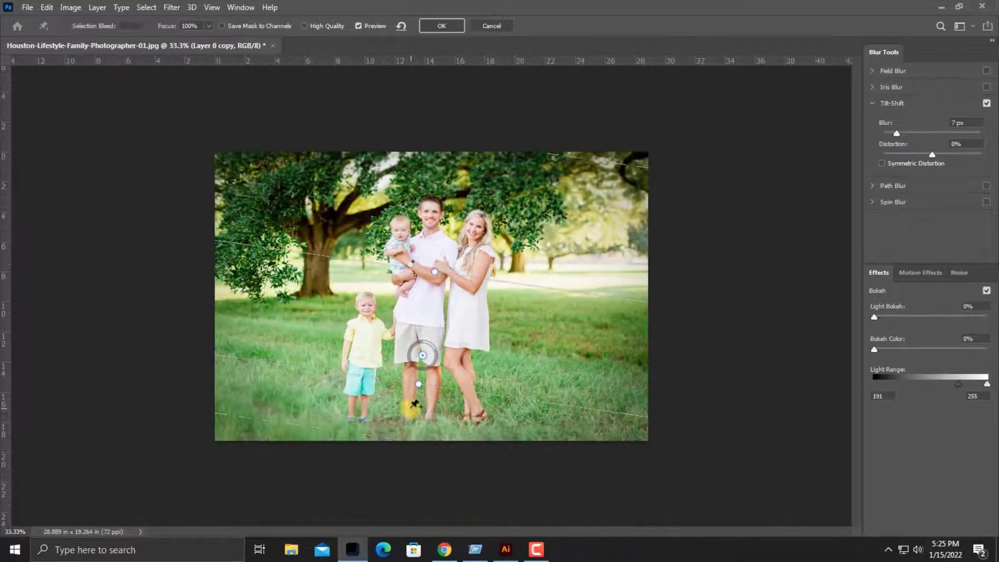
left_click_drag(414, 391, 433, 413)
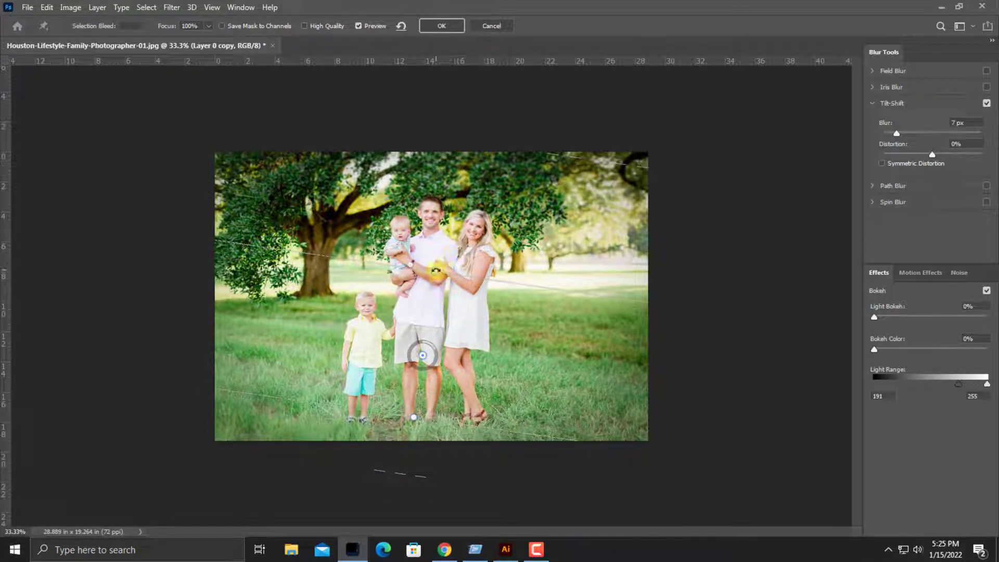
left_click_drag(436, 270, 426, 271)
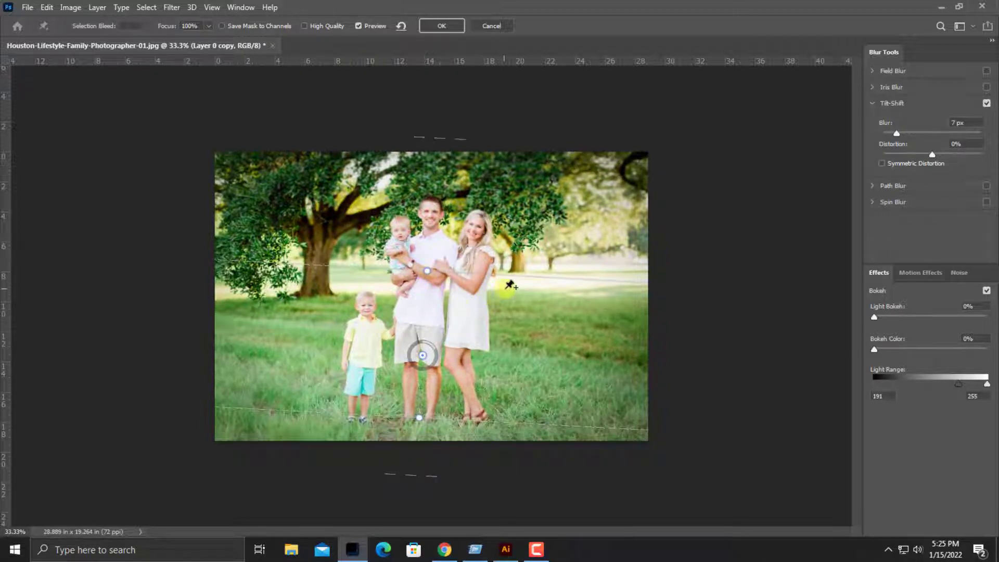
left_click_drag(526, 280, 537, 200)
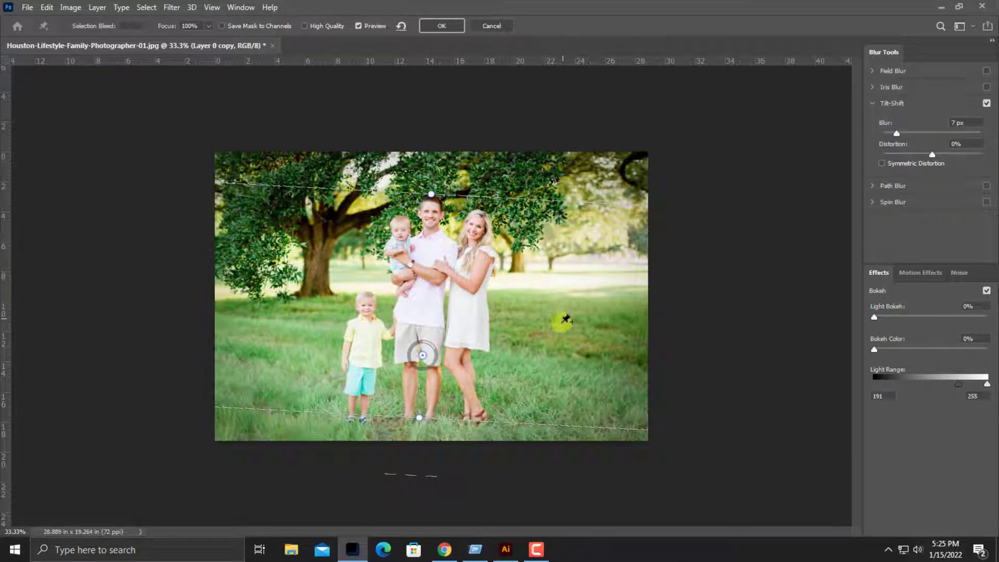
key("ctrl+plus")
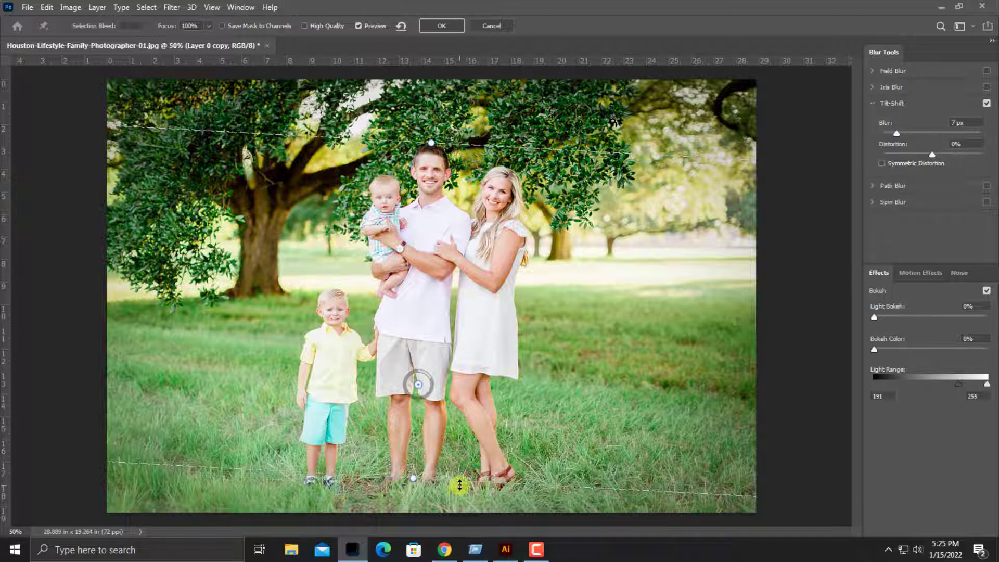
- Fine-tune the focus band's edges, angle and position, and raise the Tilt-Shift blur to 14 px
left_click_drag(459, 485, 461, 479)
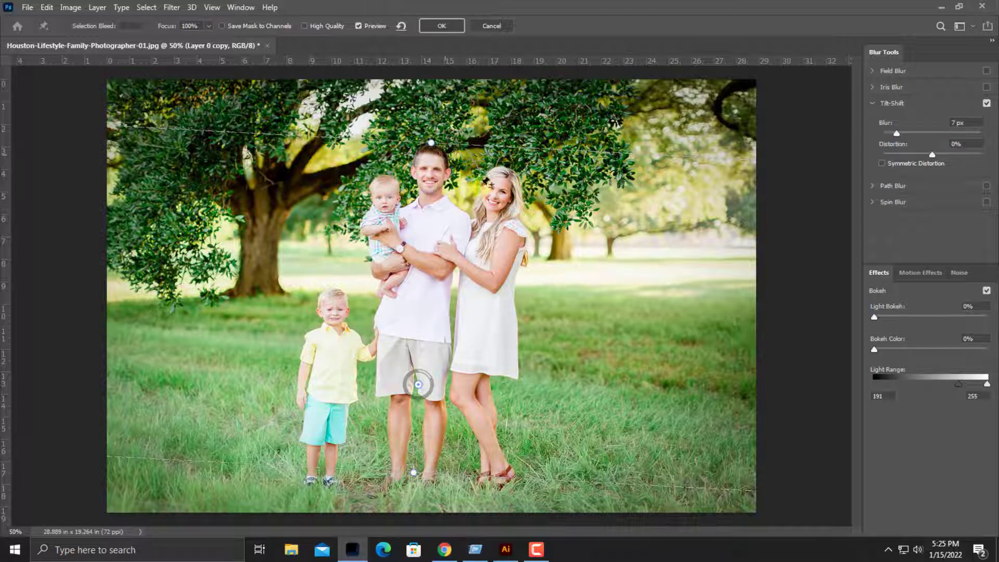
left_click_drag(451, 481, 451, 483)
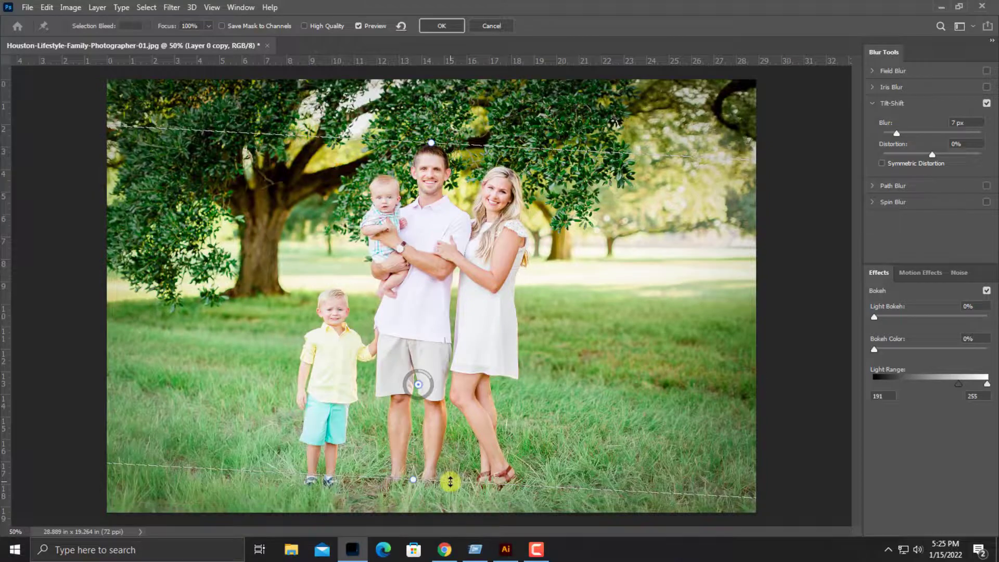
left_click_drag(442, 491, 447, 490)
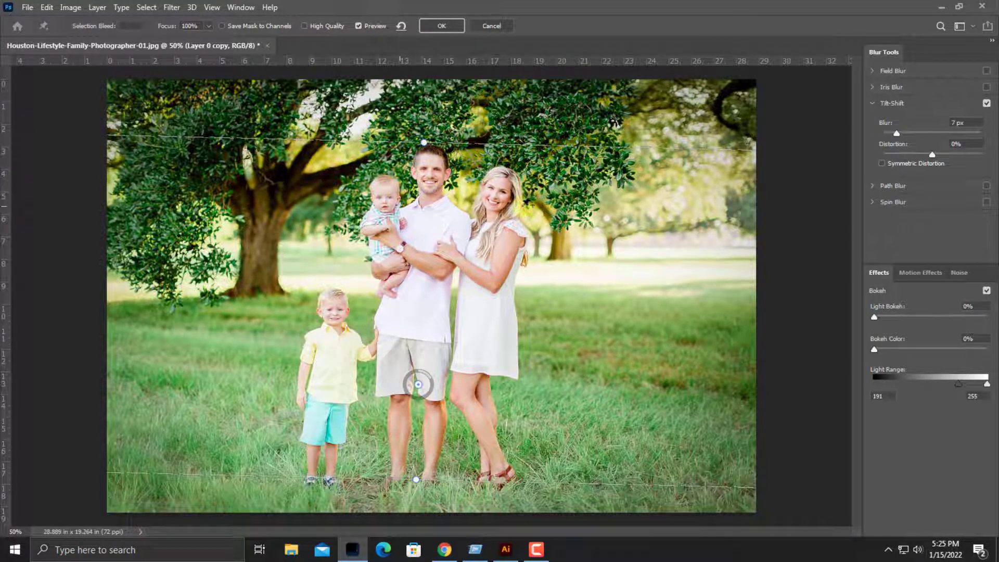
left_click_drag(779, 199, 779, 167)
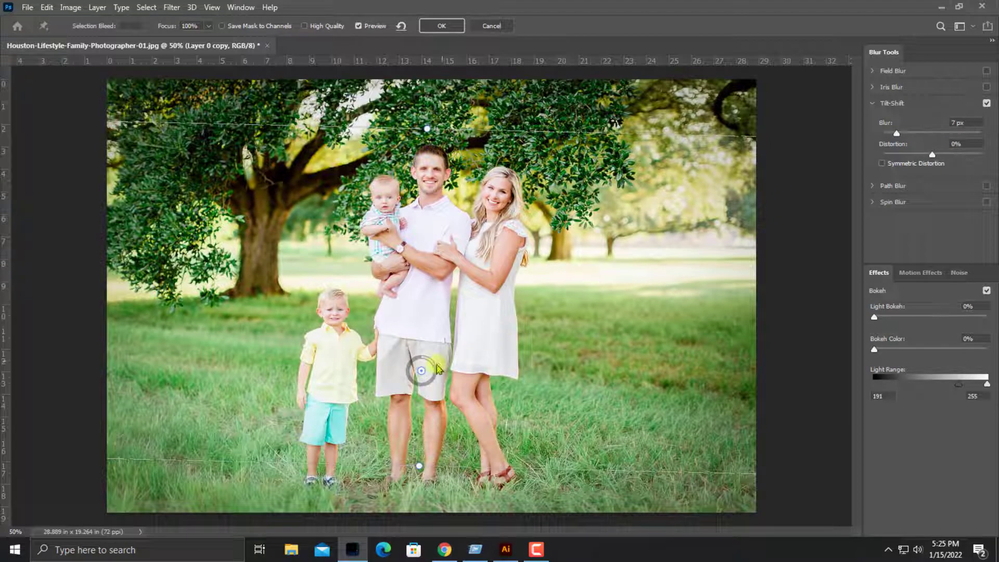
left_click_drag(422, 370, 439, 361)
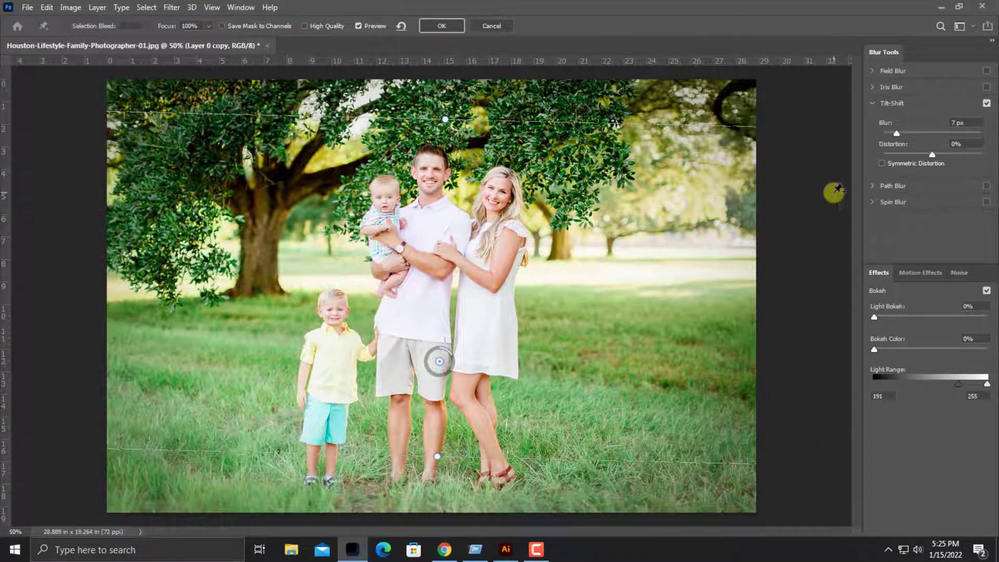
left_click_drag(901, 134, 906, 133)
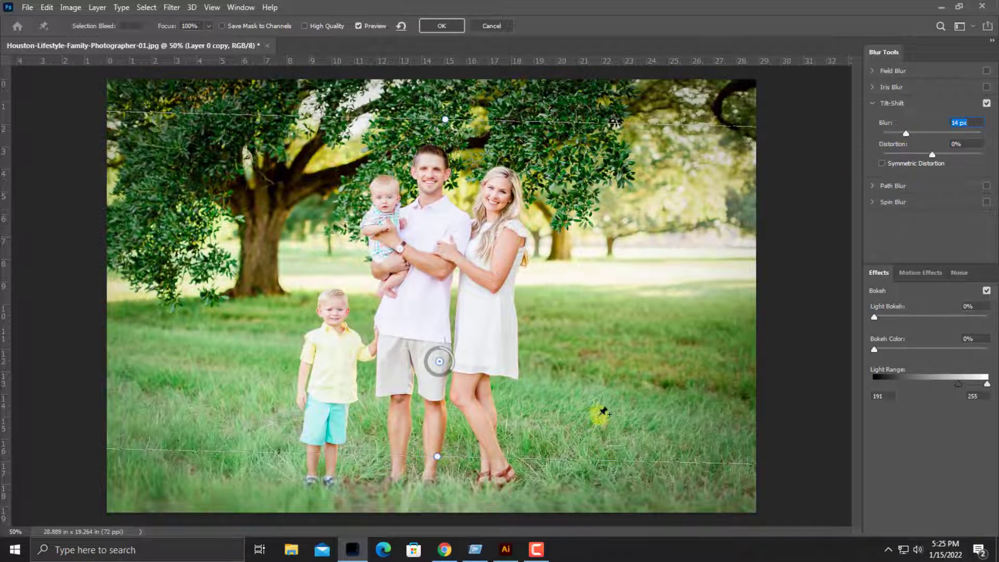
- Settle the tilt-shift blur strength at 16 px and rotate the focus band about -3.3°
left_click_drag(906, 133, 921, 134)
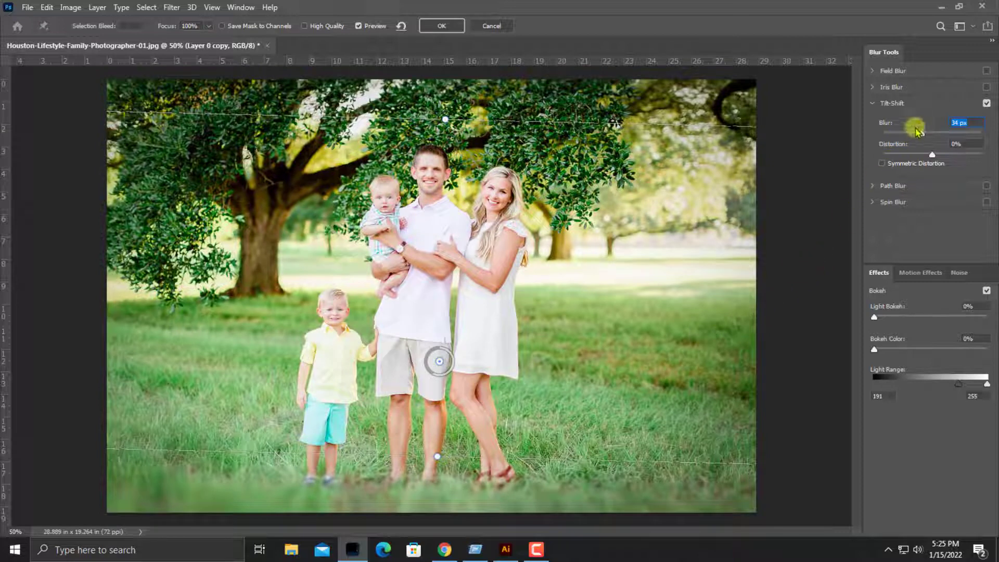
left_click_drag(924, 134, 926, 134)
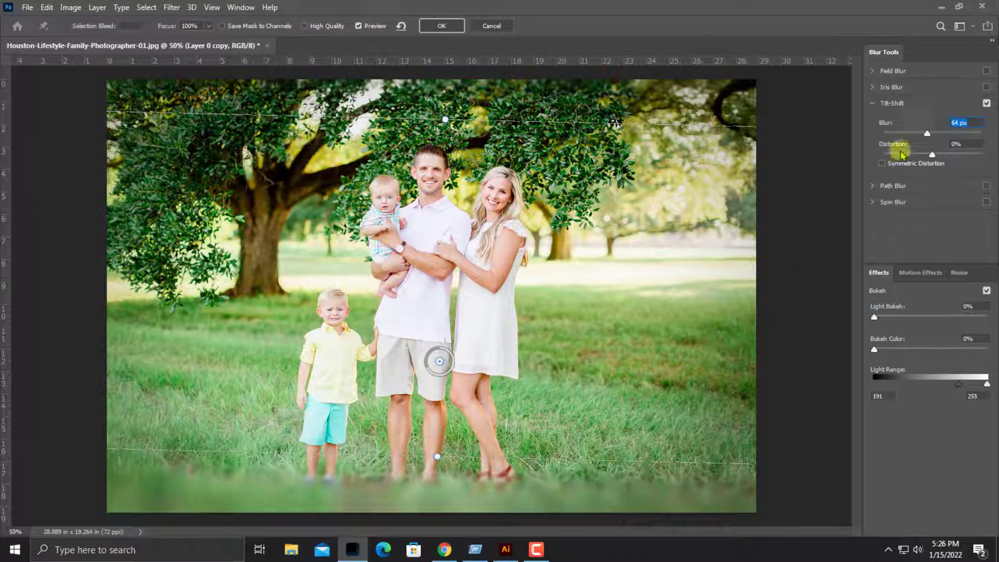
left_click_drag(927, 133, 905, 136)
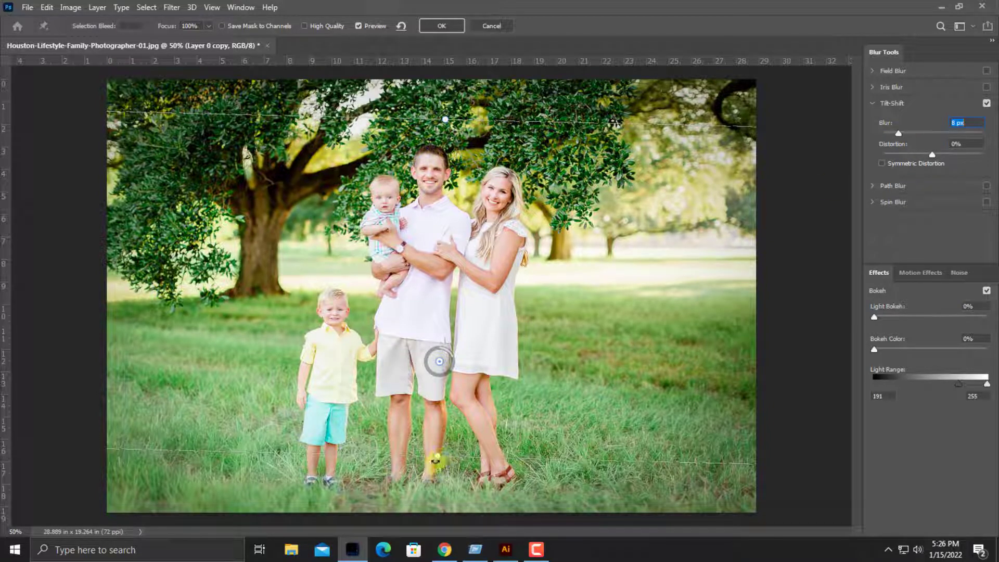
left_click_drag(435, 460, 433, 469)
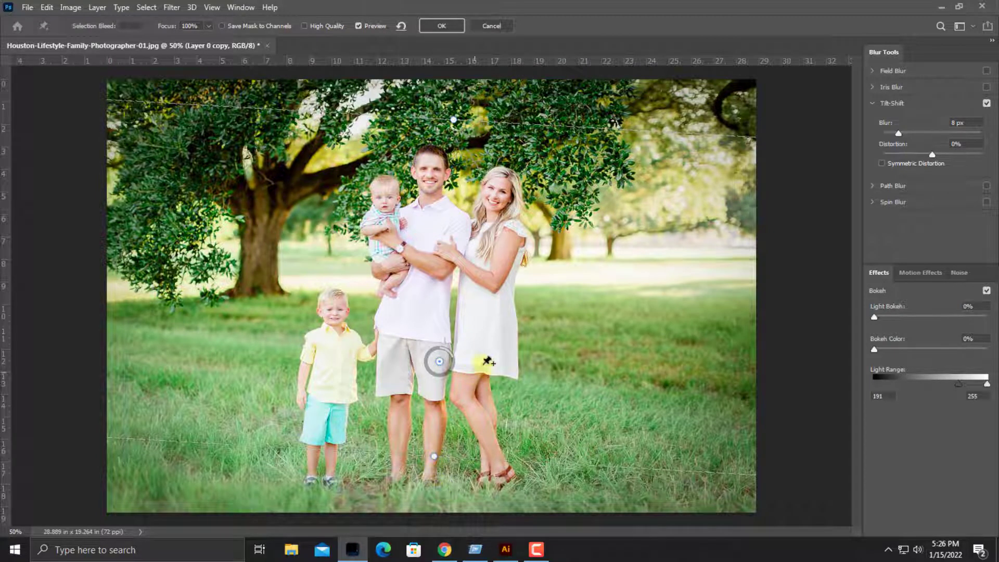
left_click_drag(899, 133, 907, 134)
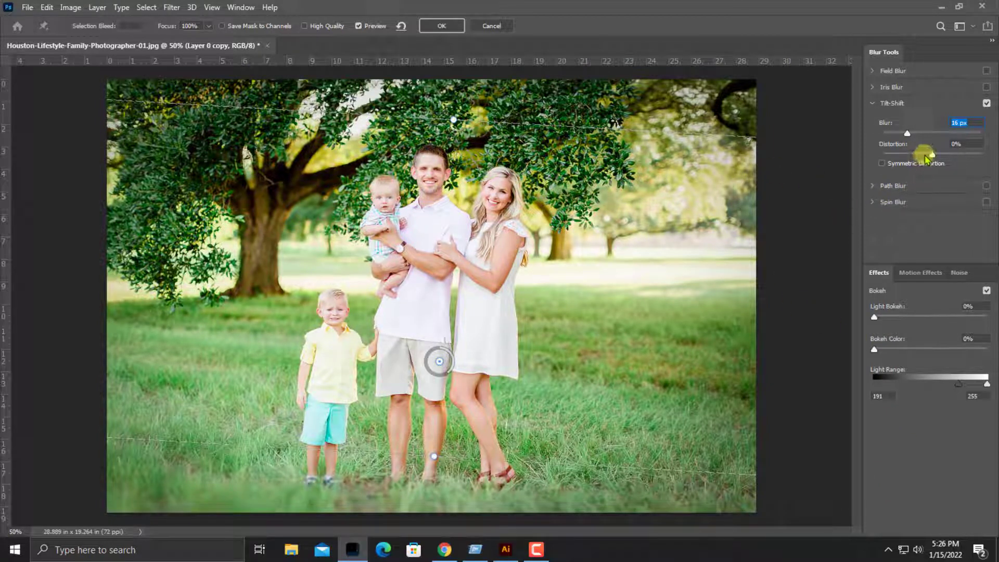
- Give the blur a slight 11% distortion and apply it to Layer 0 copy as a smart filter
left_click_drag(926, 158, 930, 163)
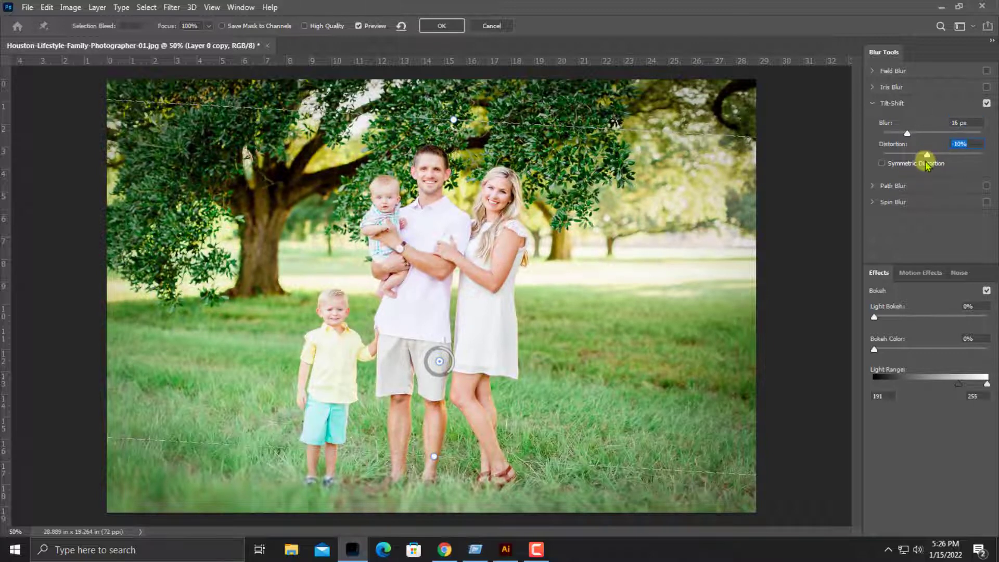
mouse_move(925, 156)
left_mouse_down()
mouse_move(917, 154)
mouse_move(937, 156)
left_mouse_up()
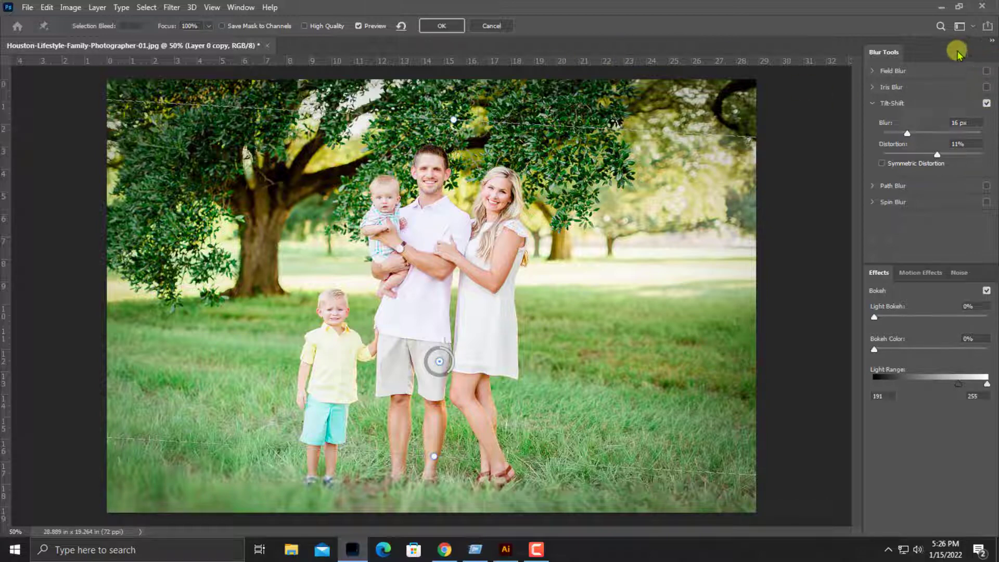
left_click_drag(967, 51, 851, 104)
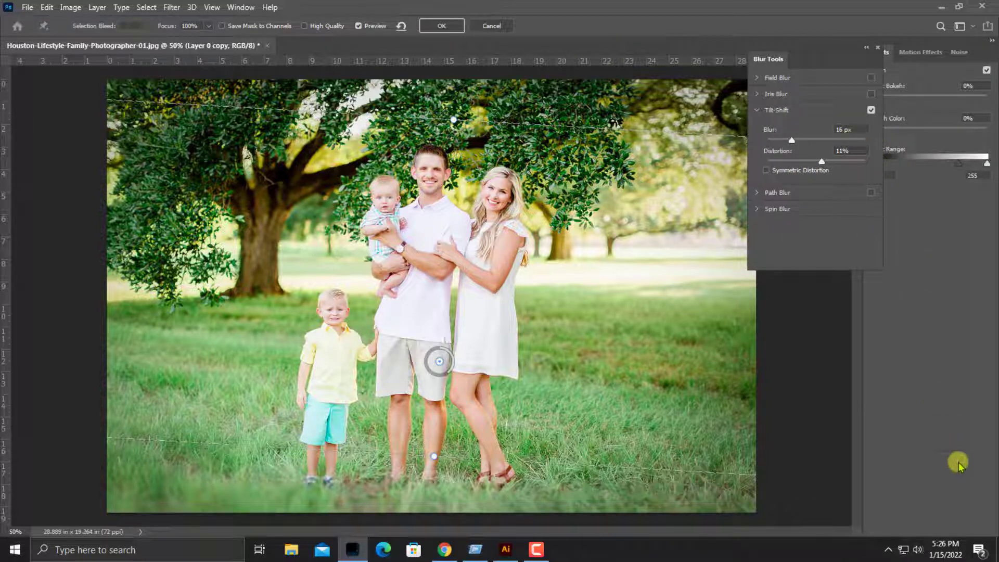
left_click(846, 151)
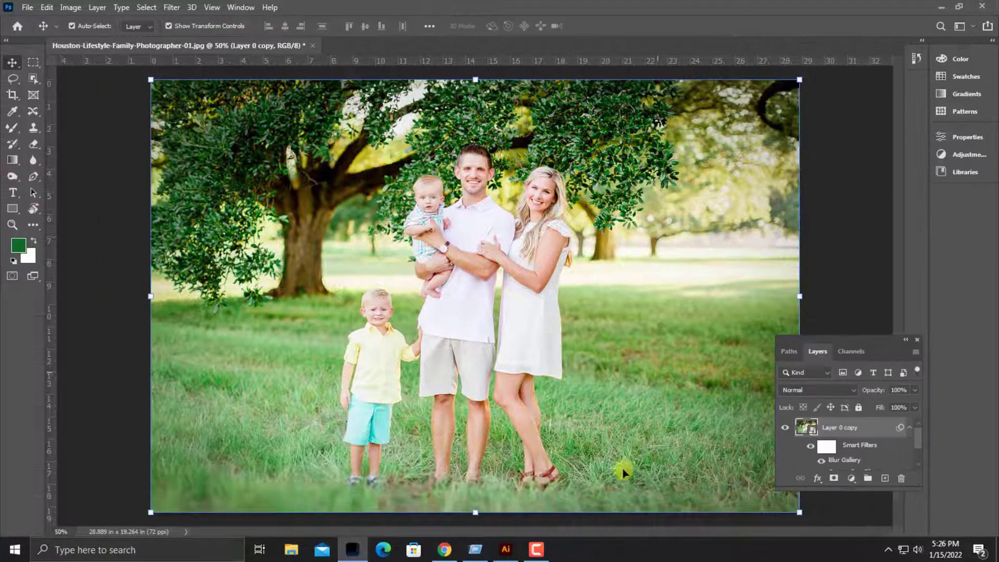
left_click(537, 550)
- Add a Camera Raw Filter with Vignetting at -21 to Layer 0 copy
left_click(171, 7)
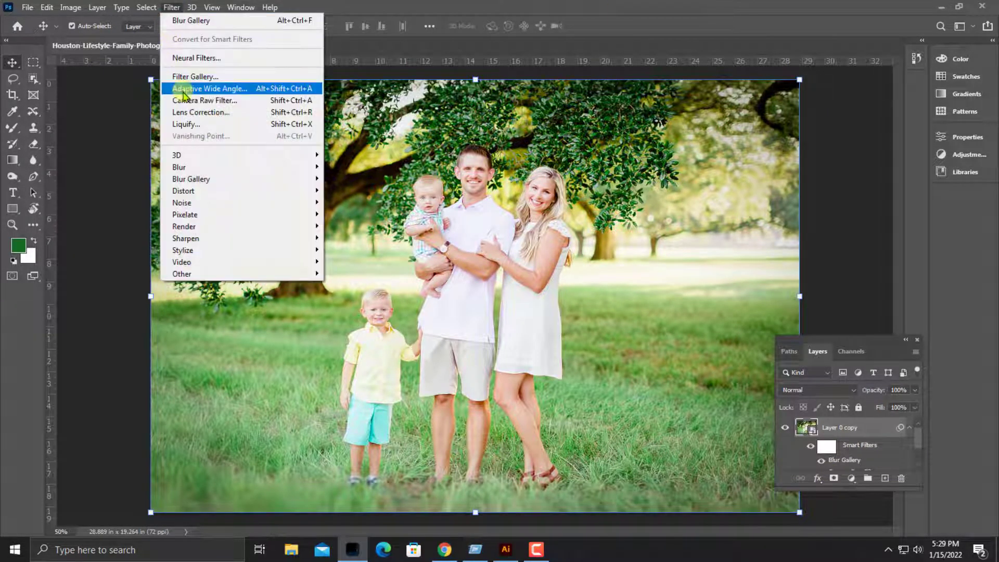
left_click(207, 101)
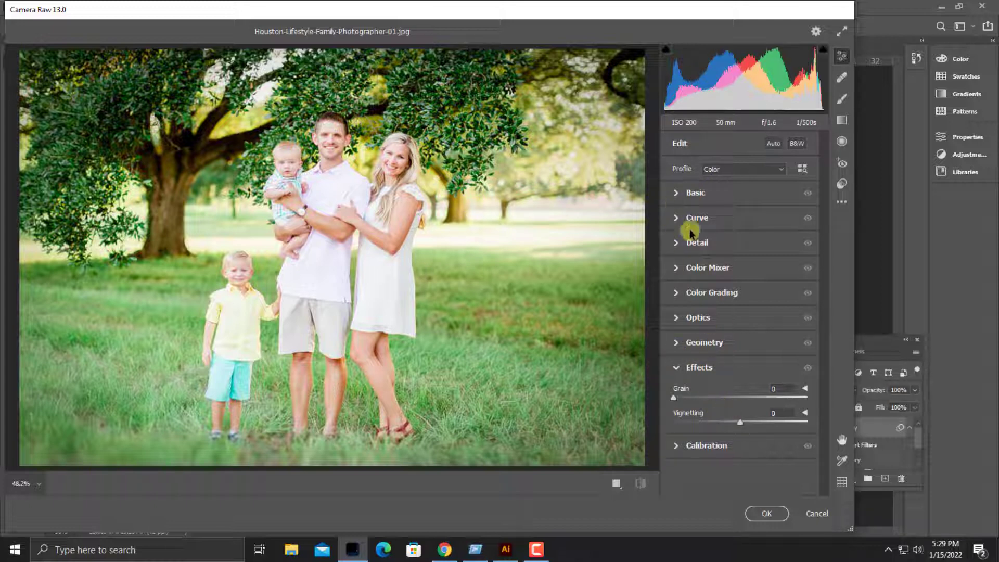
left_click_drag(740, 424, 725, 422)
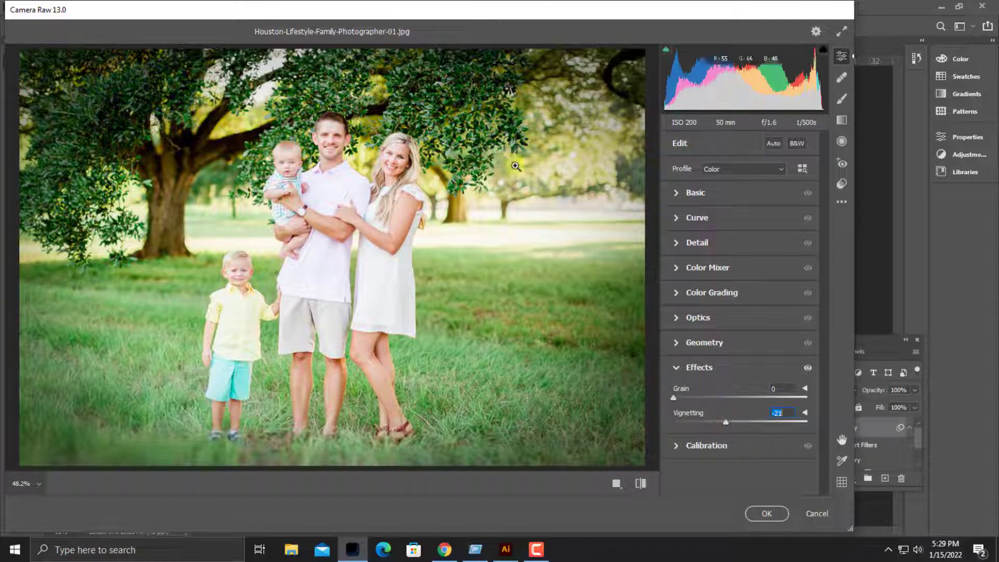
left_click(767, 513)
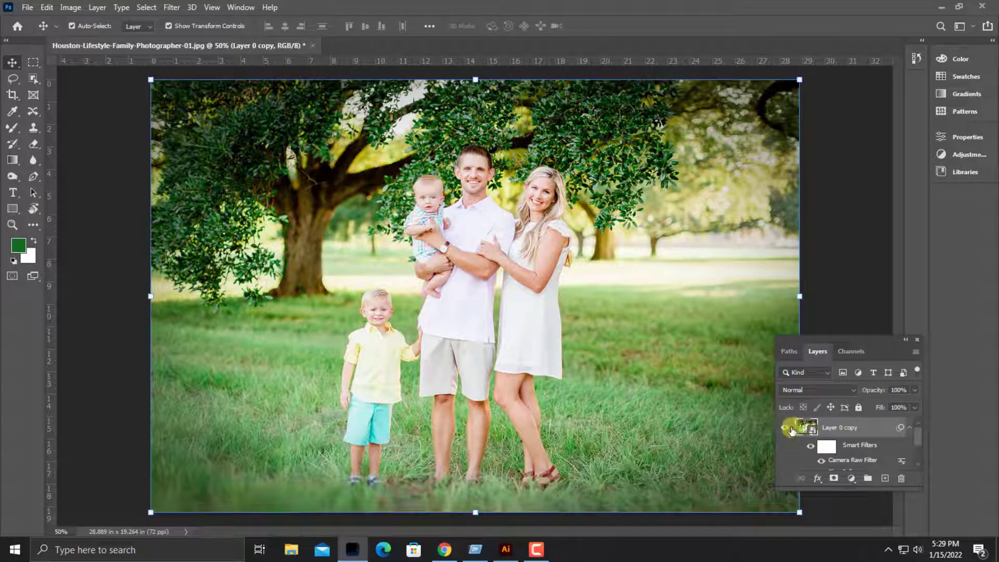
left_click(786, 428)
left_click(785, 429)
left_click(786, 429)
left_click(786, 428)
scroll(869, 434, "down", 3)
scroll(864, 440, "up", 3)
left_click(786, 428)
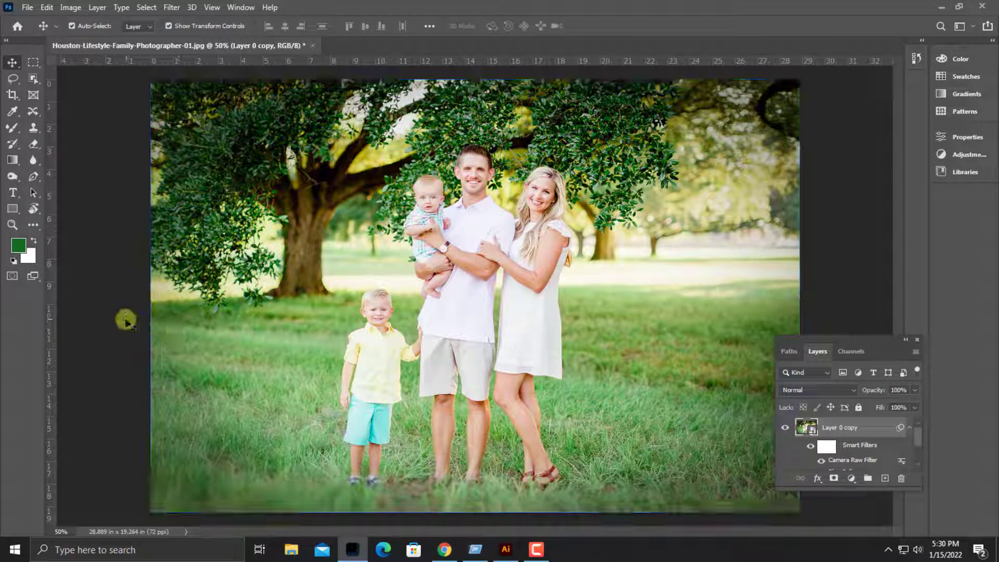